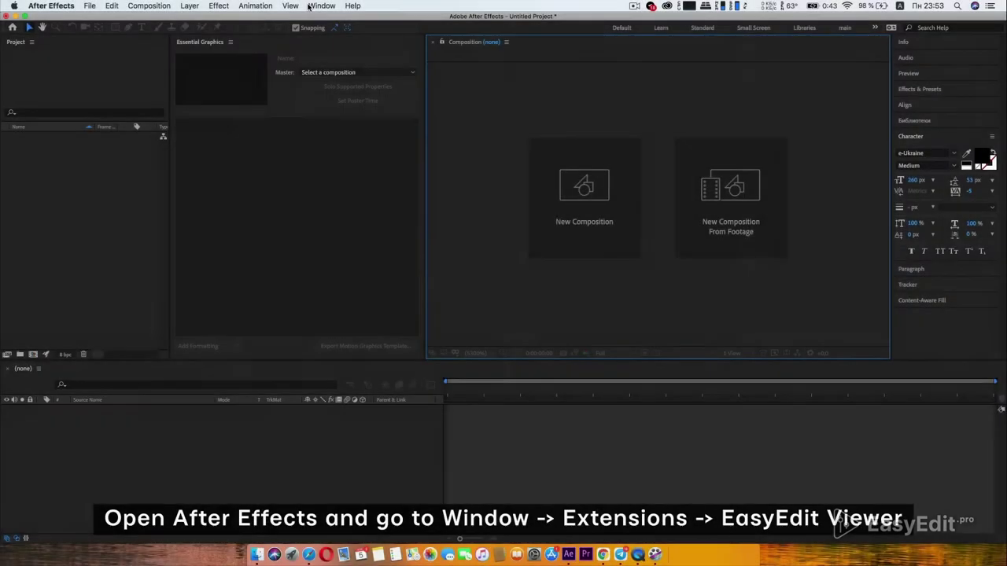
Open the EasyEdit Viewer extension.
click(322, 6)
mouse_move(499, 63)
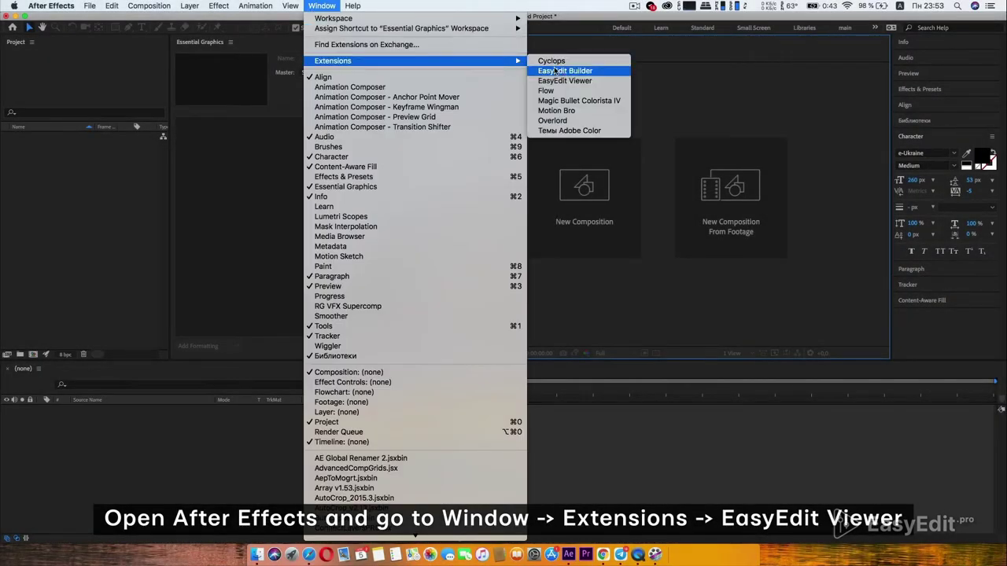
click(569, 80)
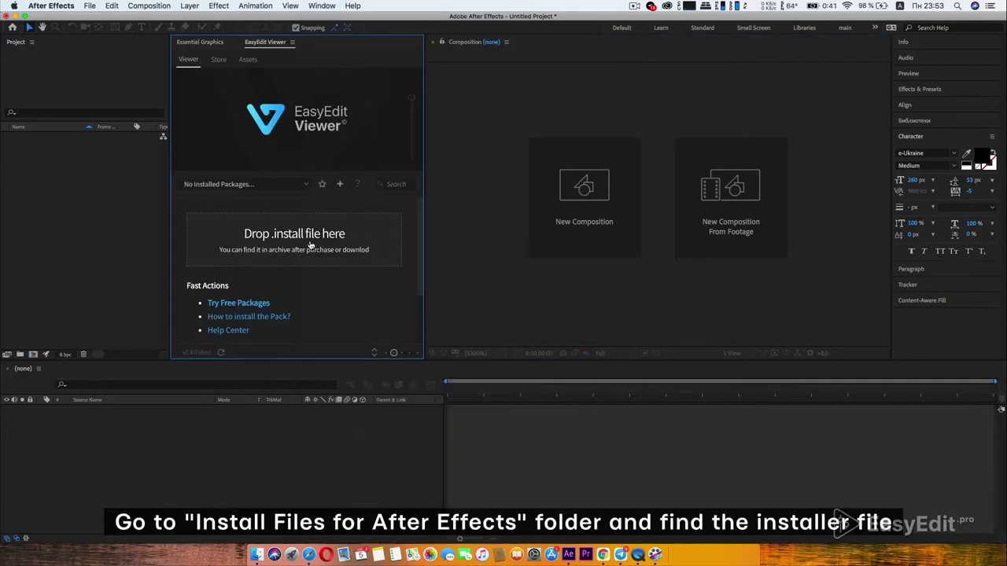
Switch to Finder and locate the install file in the Neue Youtube Pack folder on the desktop.
click(257, 554)
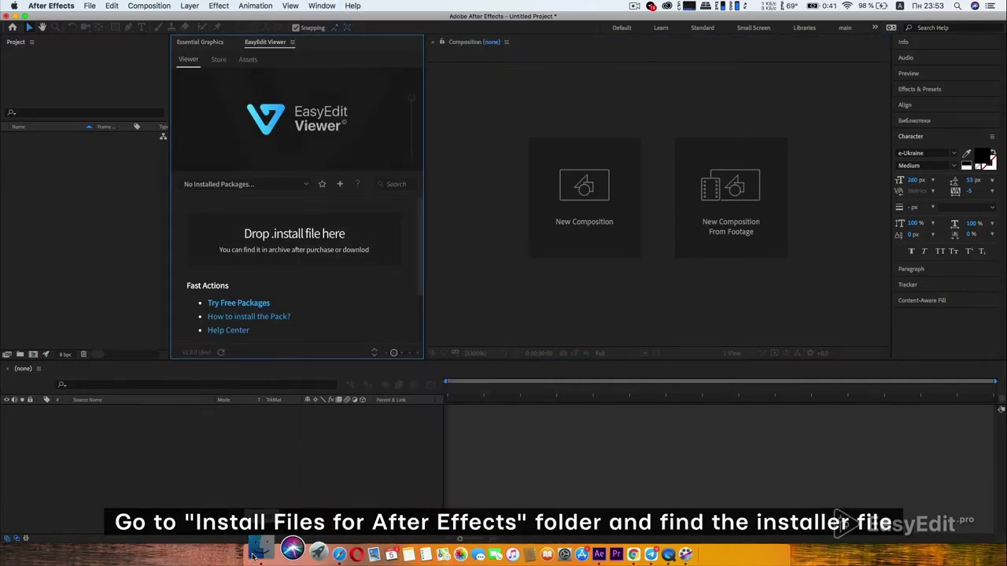
click(566, 152)
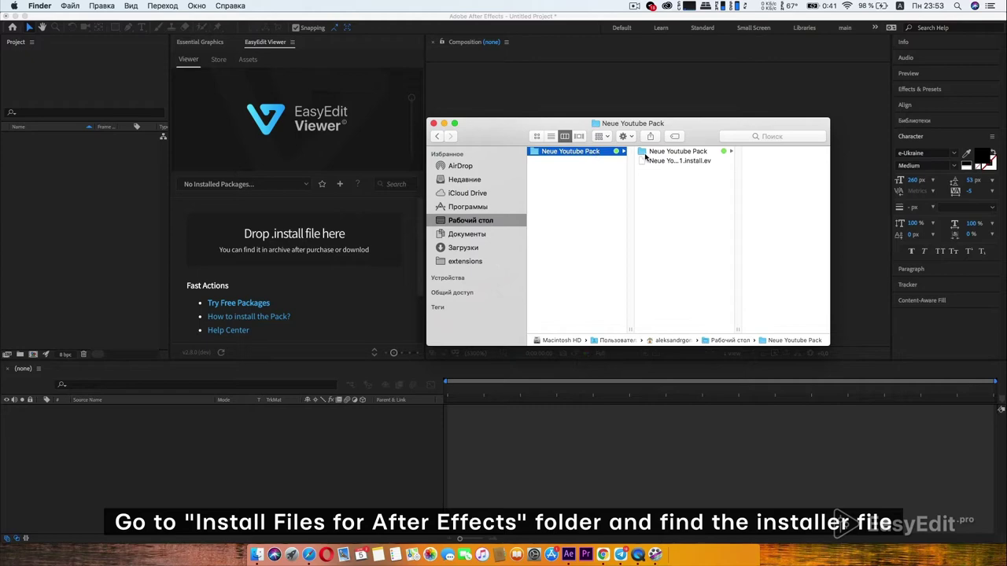
click(661, 161)
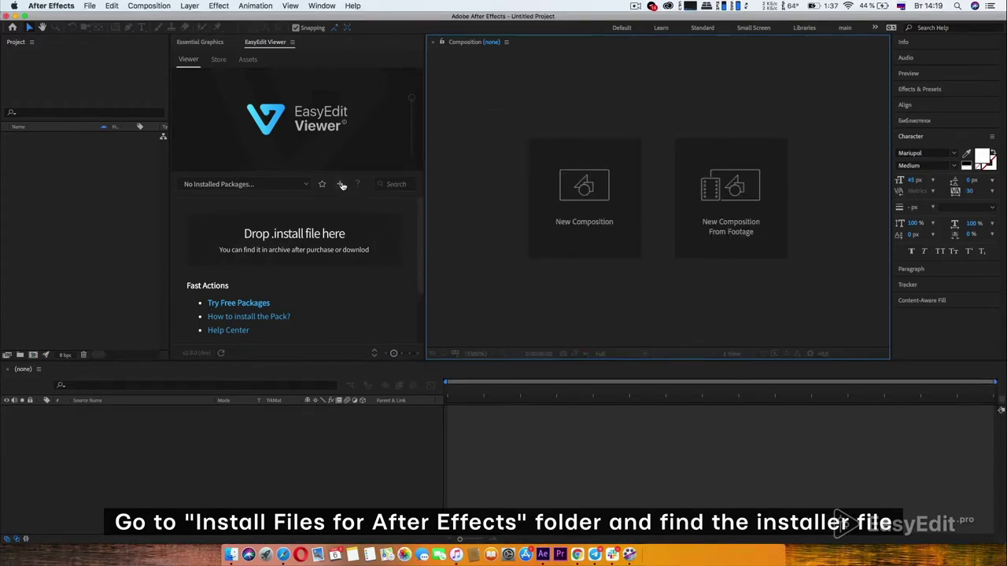
Load the Neue Youtube Pack install file into EasyEdit Viewer and activate the package with the purchase code.
click(341, 185)
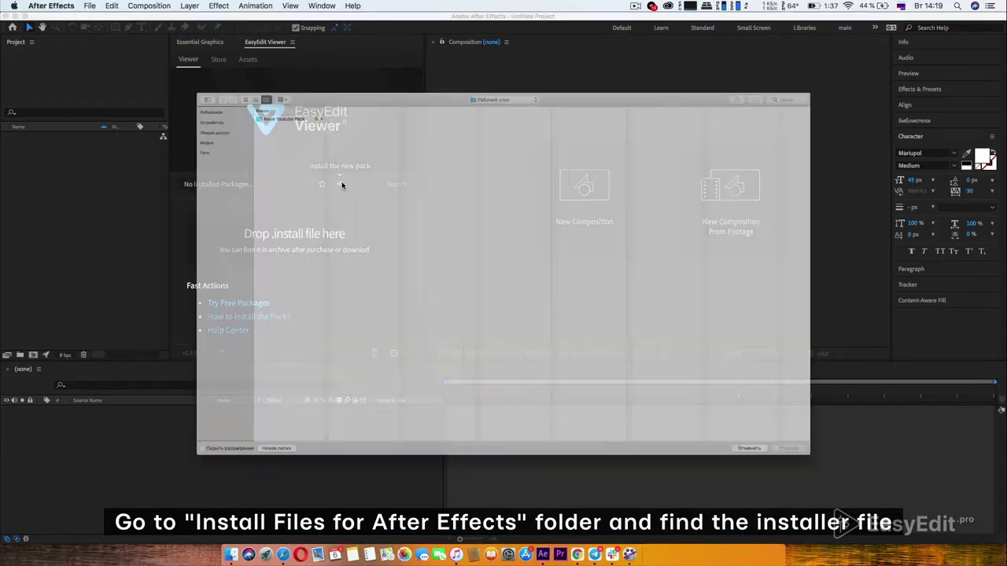
click(191, 54)
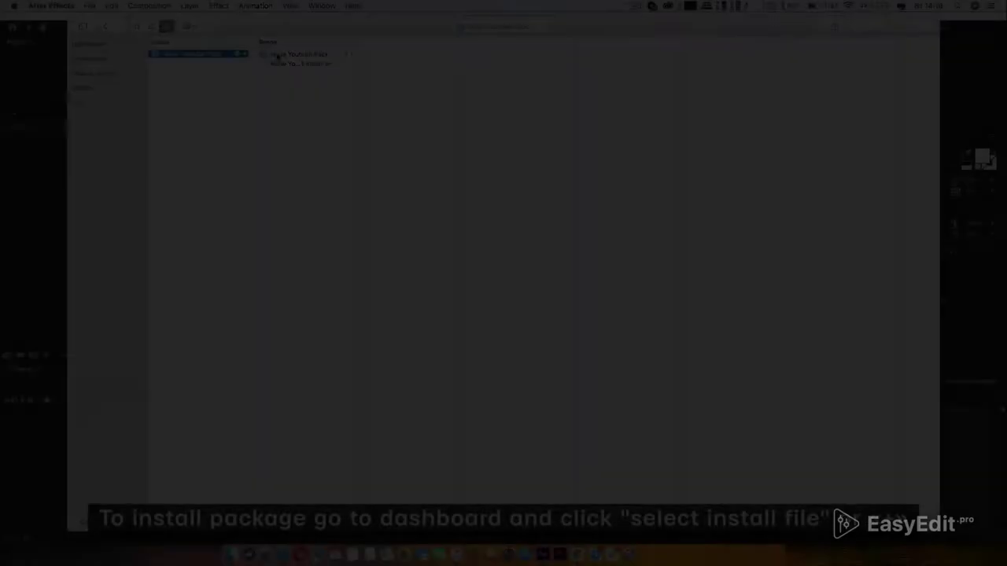
click(305, 63)
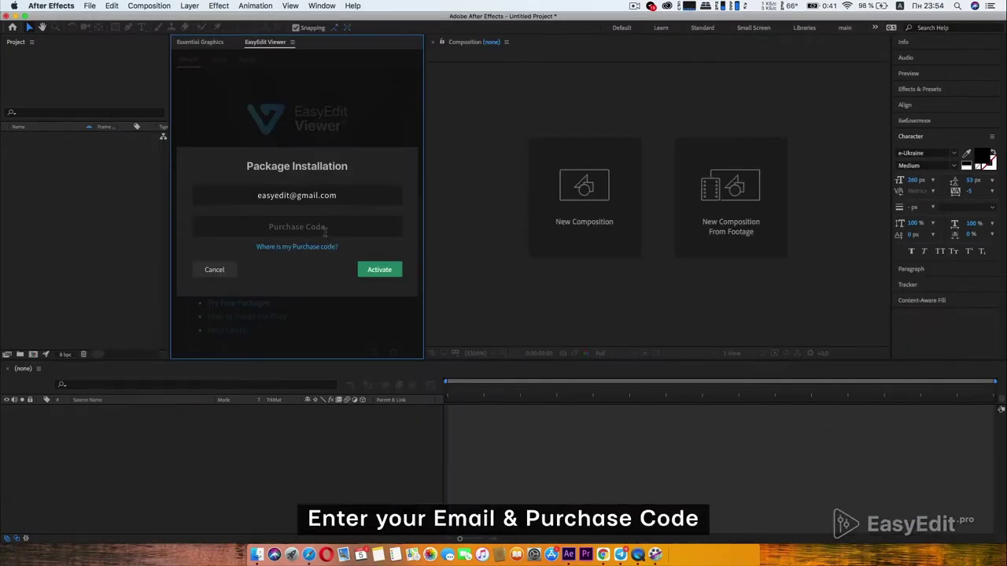
click(324, 231)
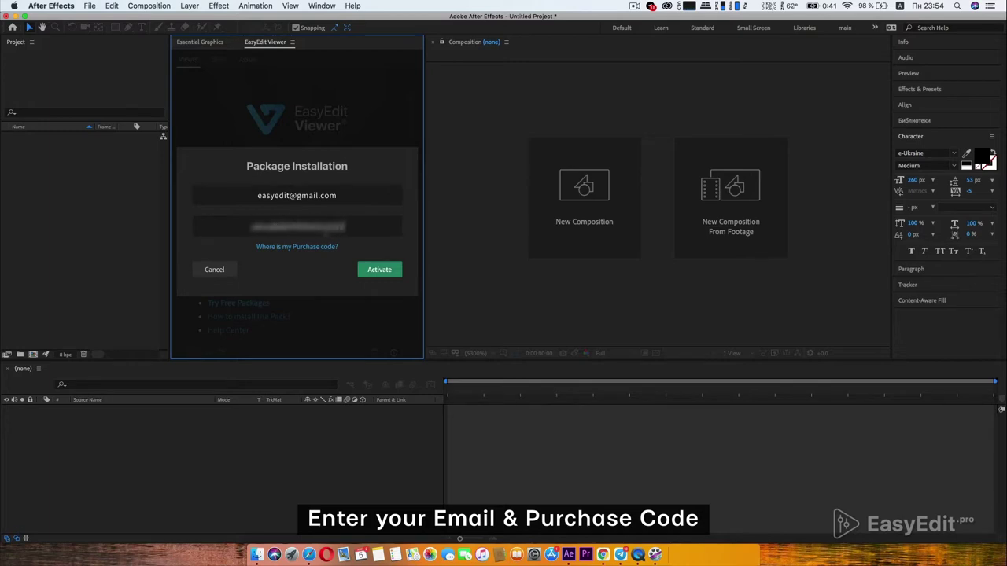
click(375, 268)
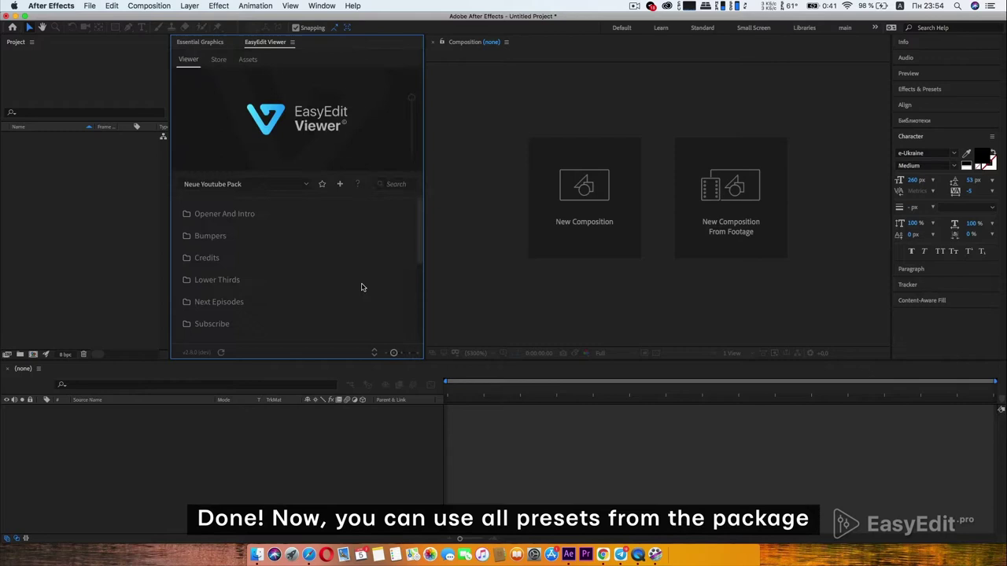
Select Neue Youtube Pack among the installed packages, expand all its categories and look through their presets.
click(281, 186)
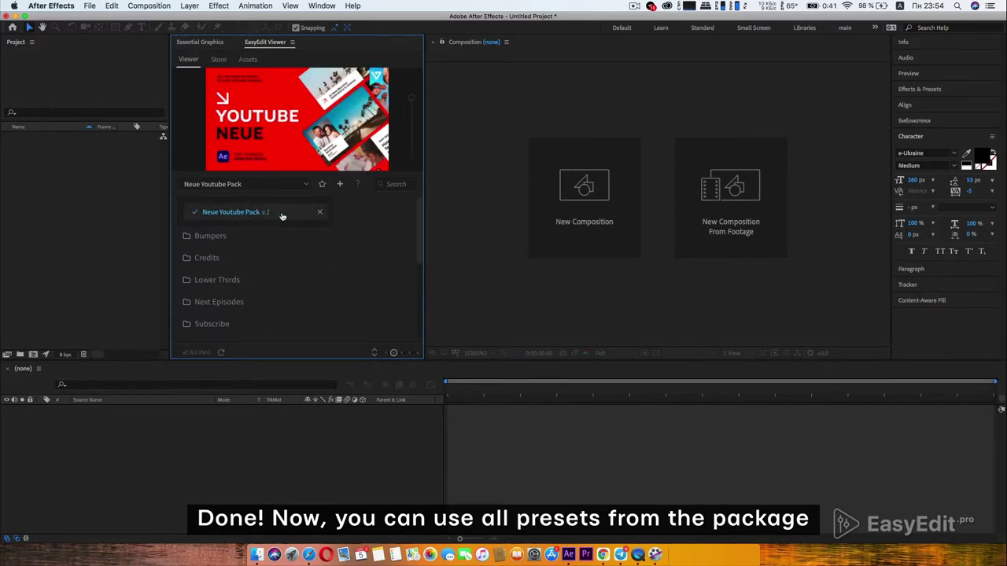
click(293, 217)
mouse_move(419, 211)
mouse_down()
mouse_move(417, 293)
mouse_move(417, 204)
mouse_up()
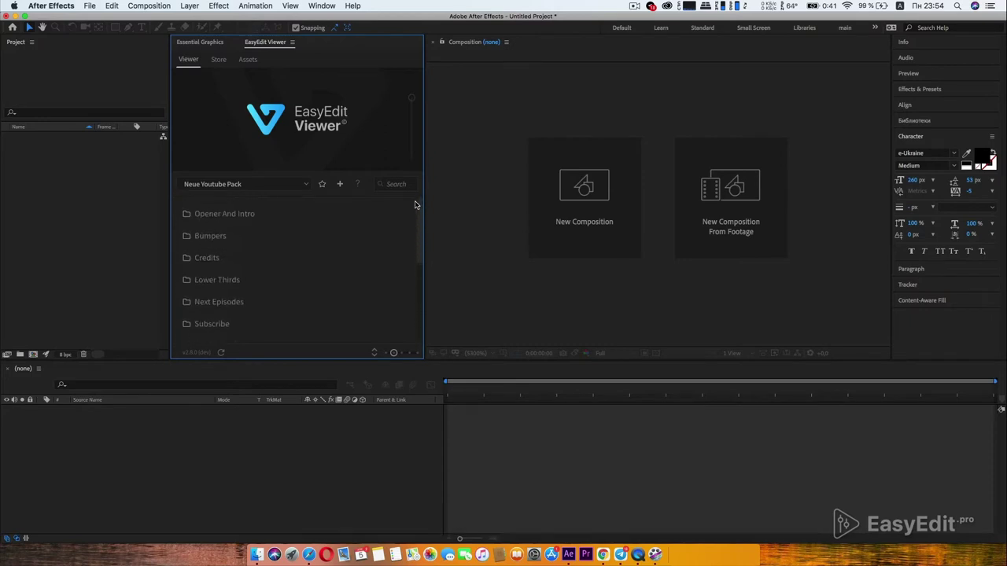
click(375, 353)
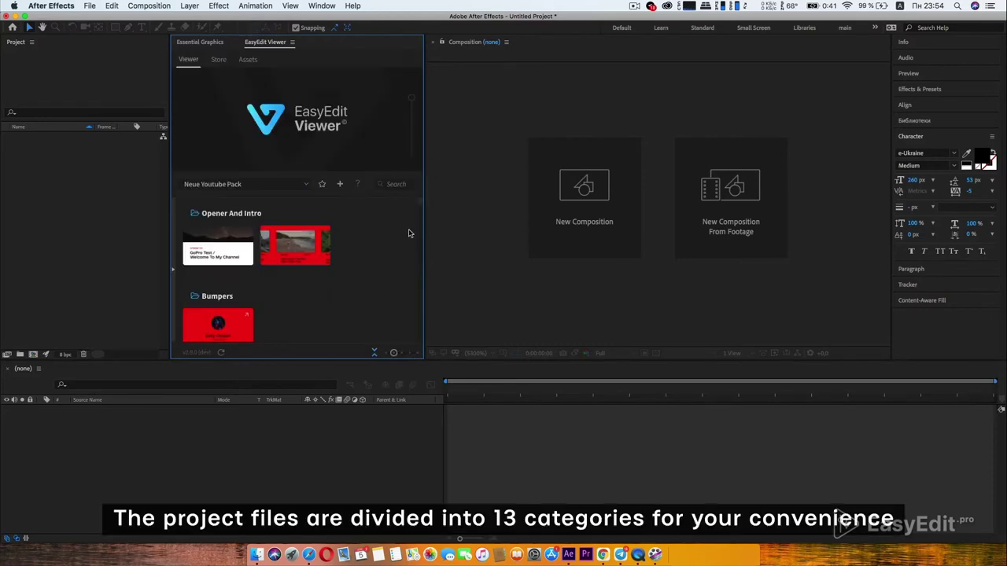
drag(419, 205, 419, 350)
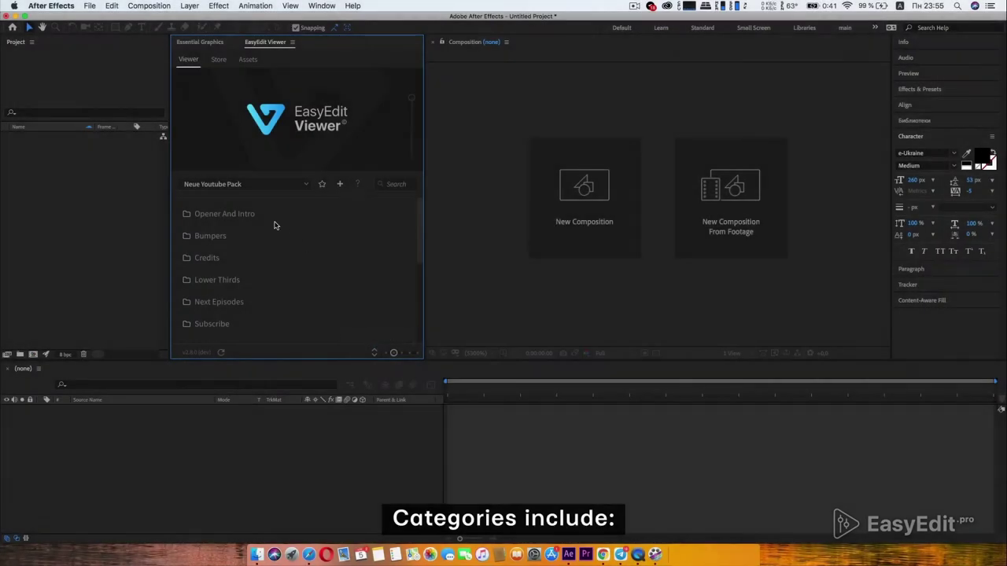
Preview the pack's categories one after another, from Opener And Intro through Transitions to the end of the list.
mouse_move(228, 213)
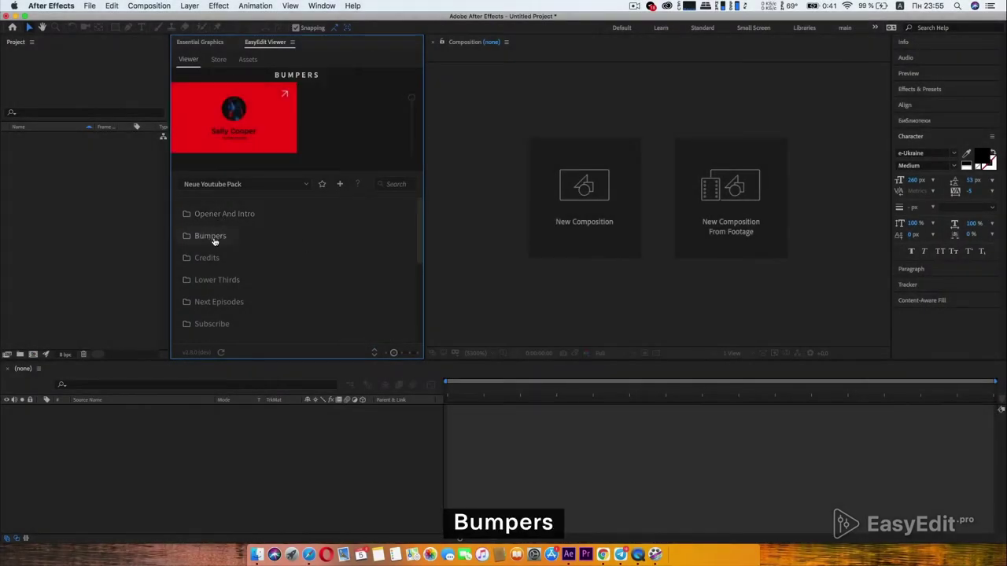
mouse_move(221, 259)
mouse_move(208, 281)
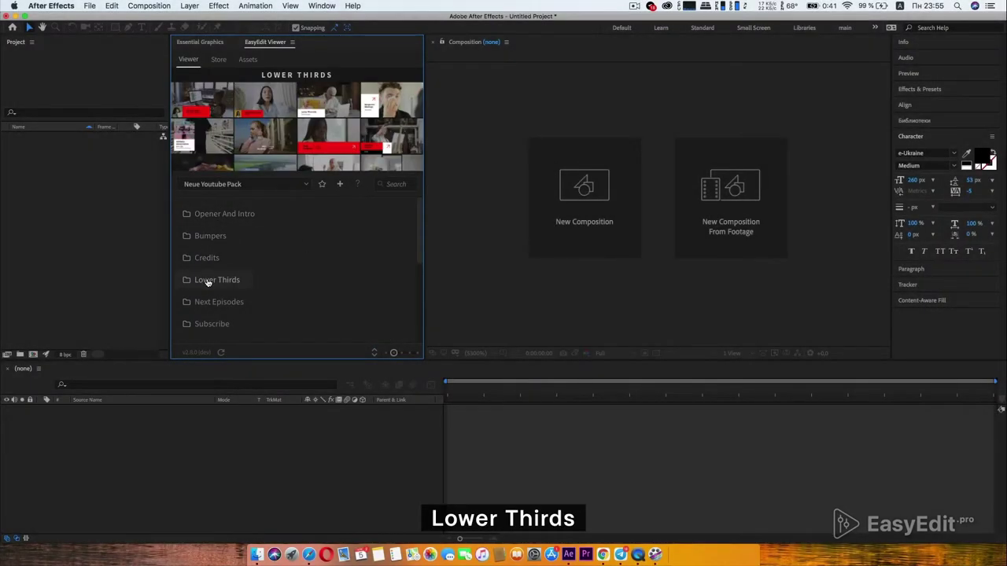
mouse_move(210, 303)
scroll(209, 303, down, 1)
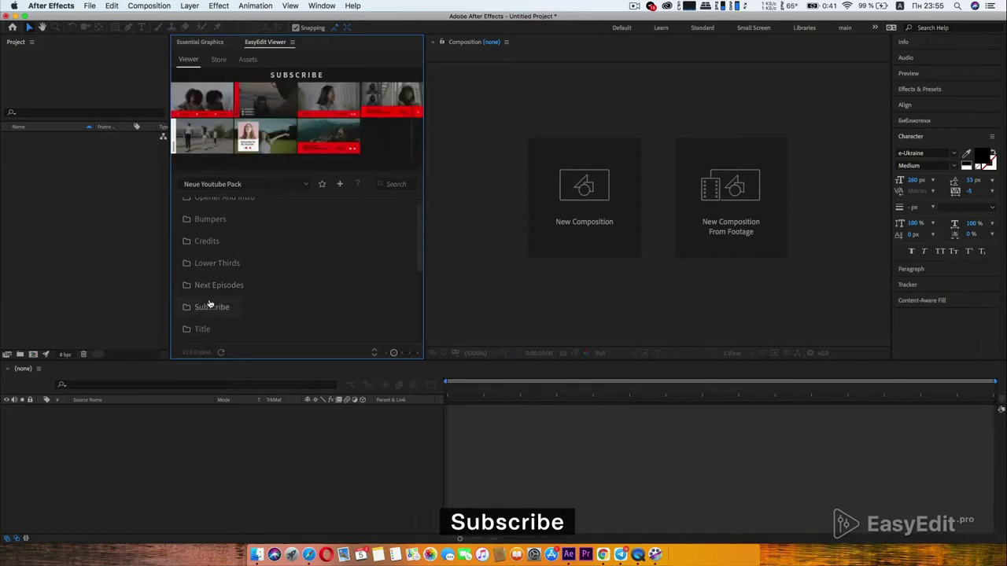
scroll(210, 308, down, 1)
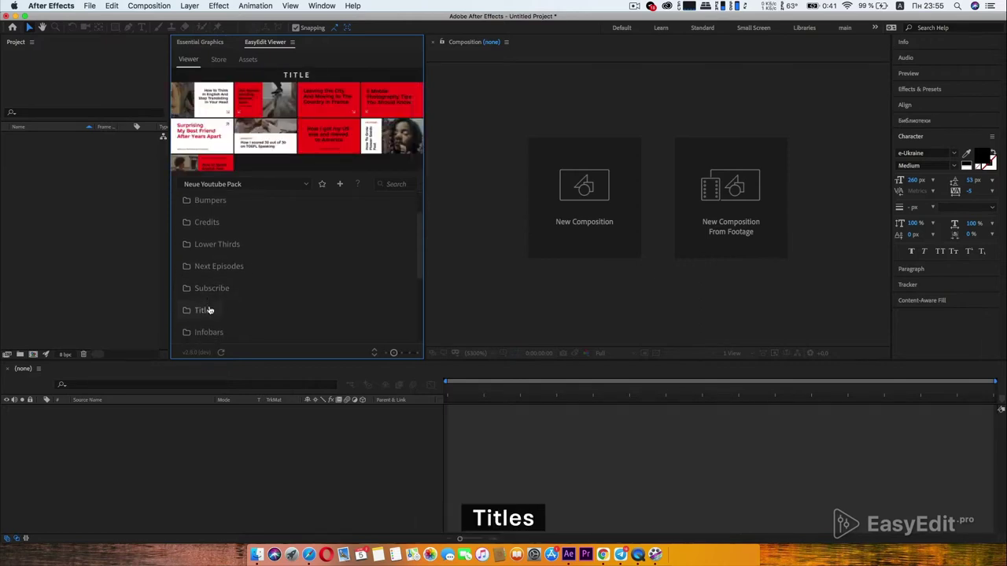
scroll(210, 310, down, 6)
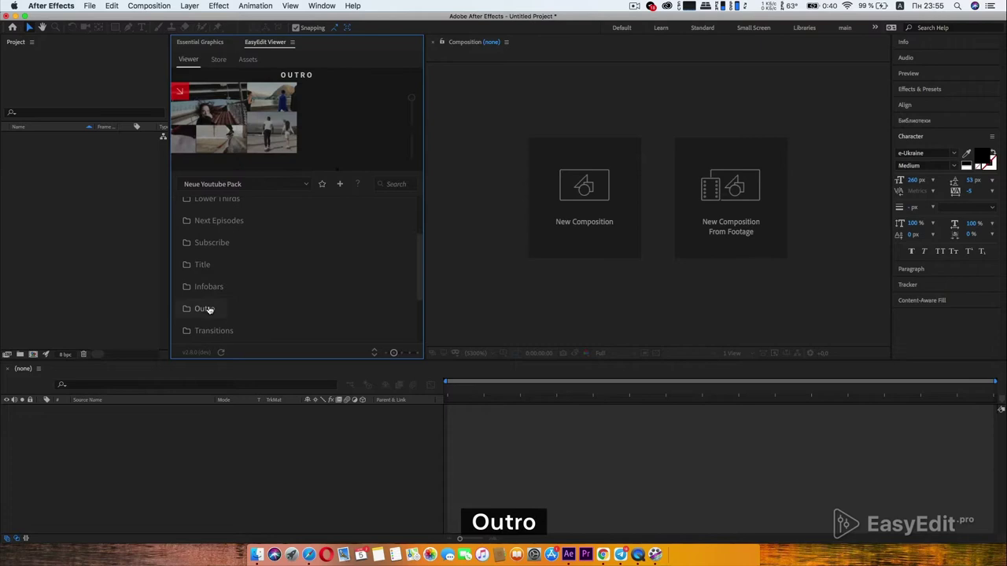
scroll(210, 309, down, 4)
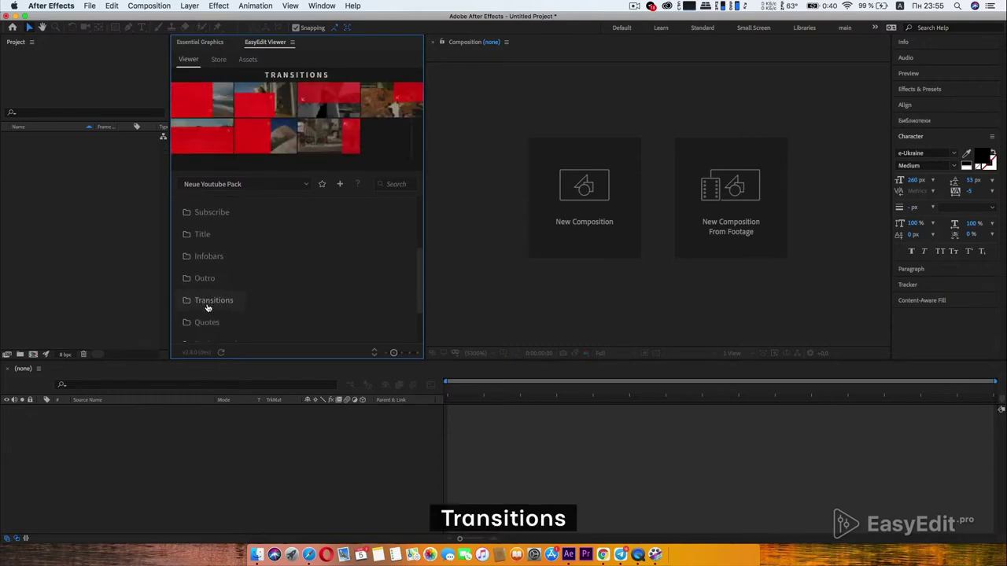
scroll(208, 308, down, 7)
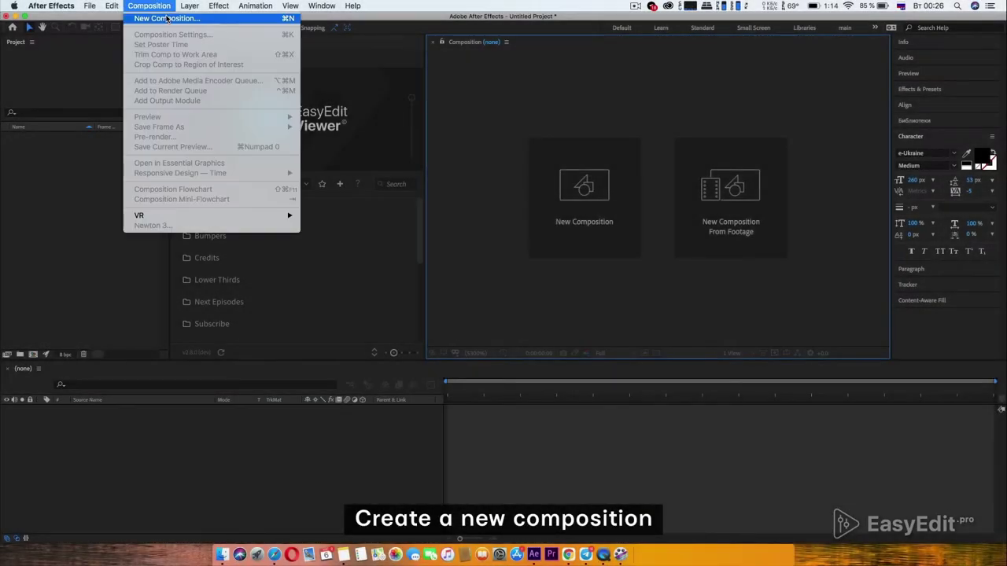
Create a new composition and add the Next_Episode_004 preset from the Next Episodes category to it.
click(161, 18)
click(695, 339)
scroll(354, 303, down, 4)
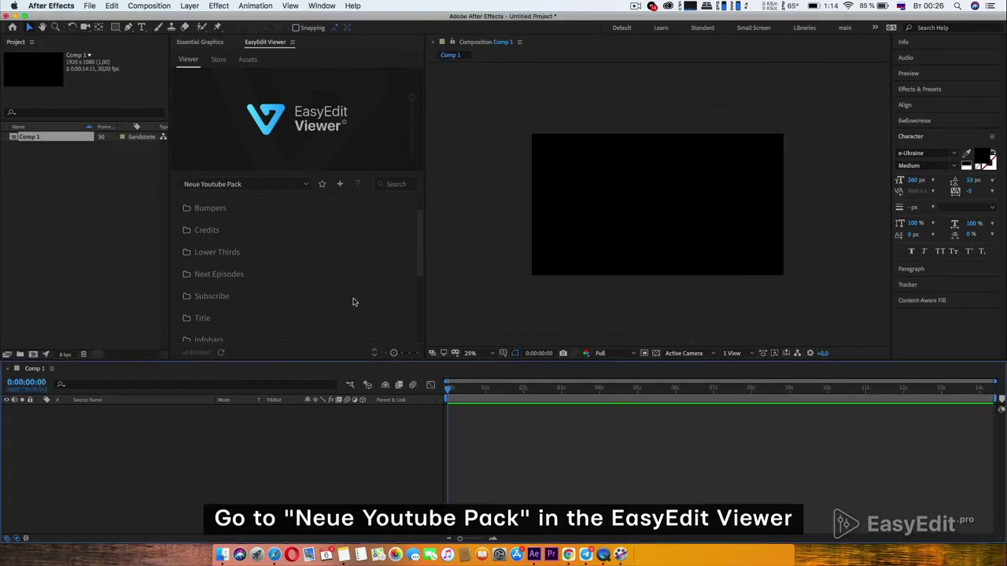
click(223, 226)
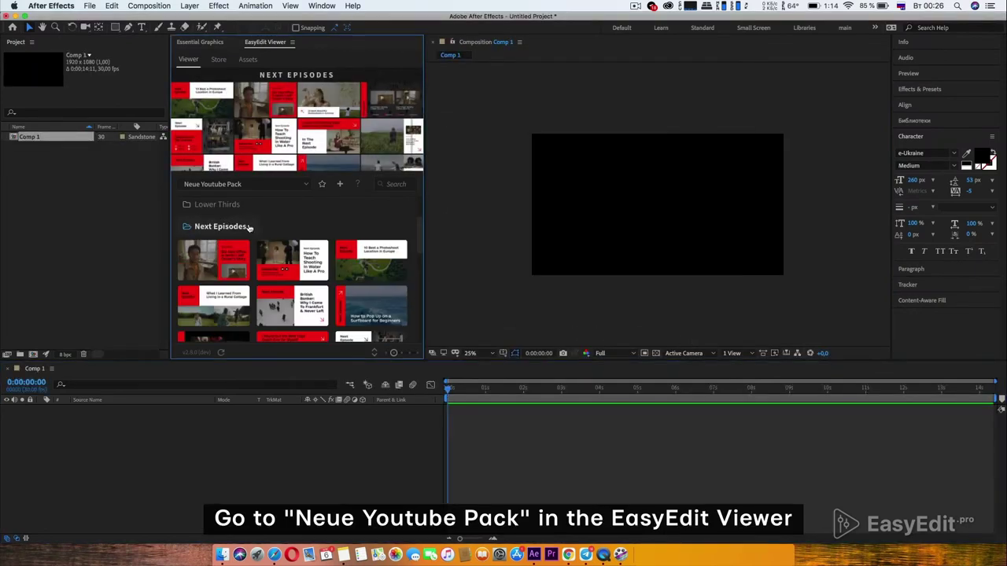
click(224, 310)
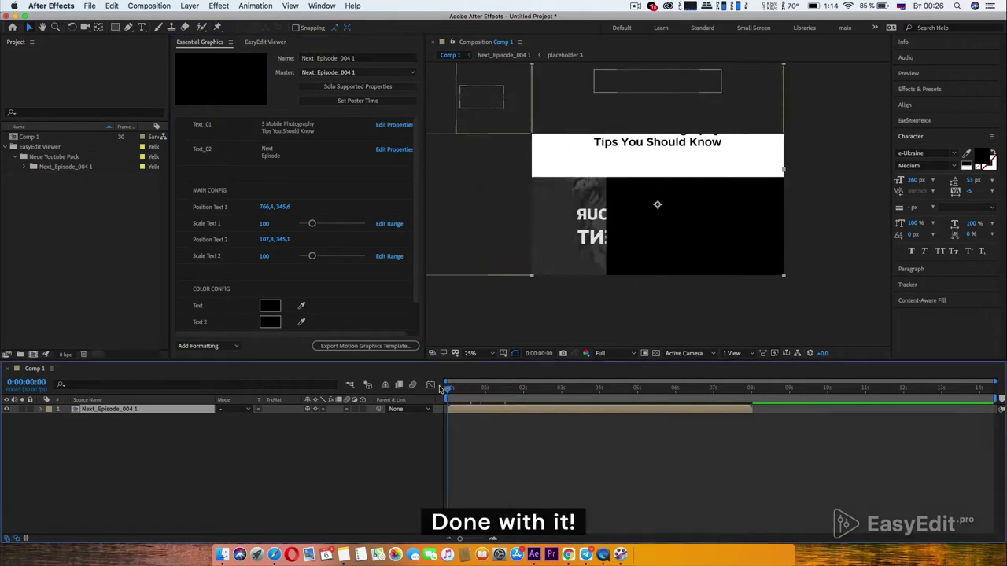
key(Home)
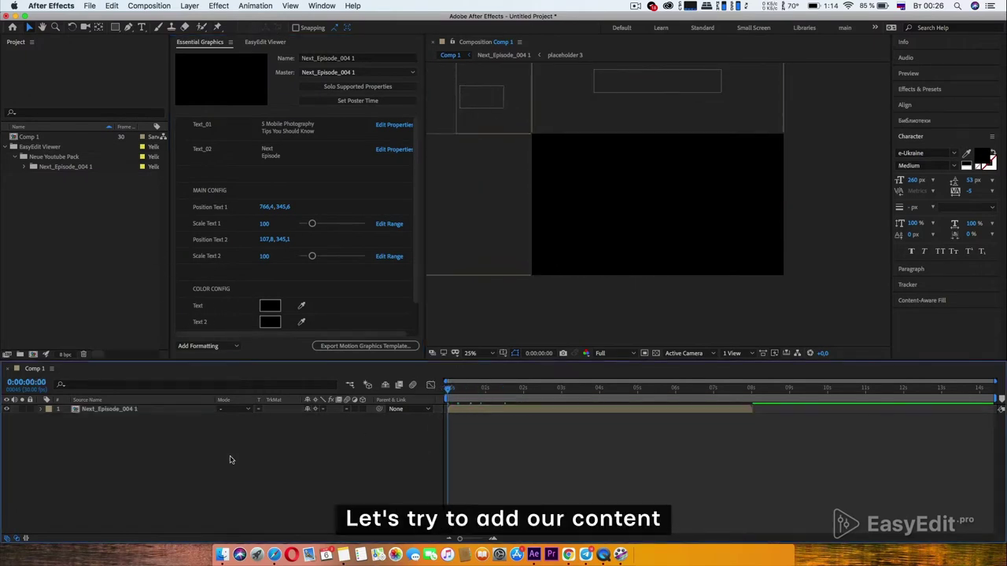
Import the two production videos from Finder and place production ID_4919749.mp4 beneath the Next_Episode_004 1 layer in Comp 1.
click(223, 554)
click(594, 149)
drag(718, 178, 208, 463)
Set the scale of the production ID_4919749.mp4 layer to 50%.
click(41, 418)
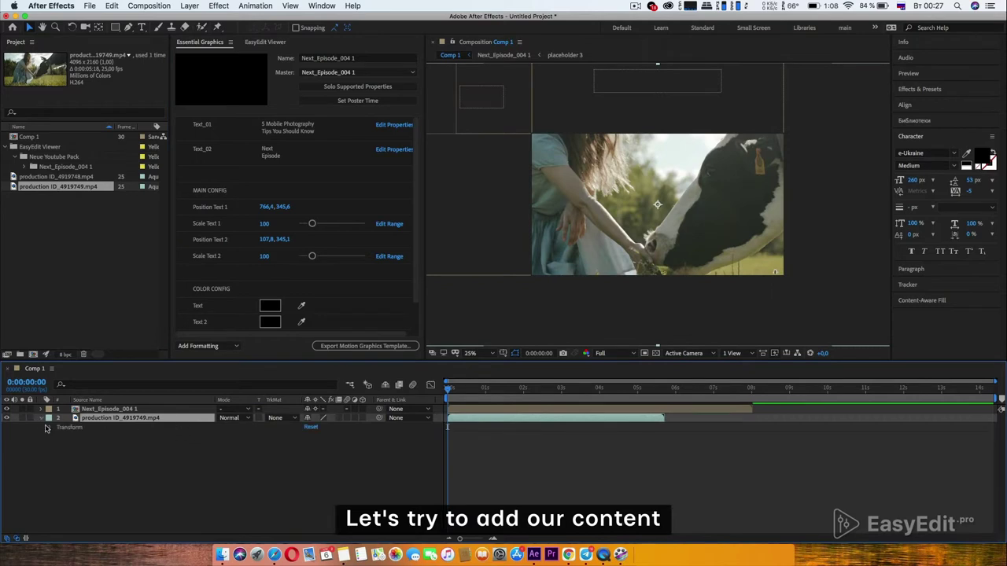
click(50, 427)
click(337, 454)
text(50)
key(Return)
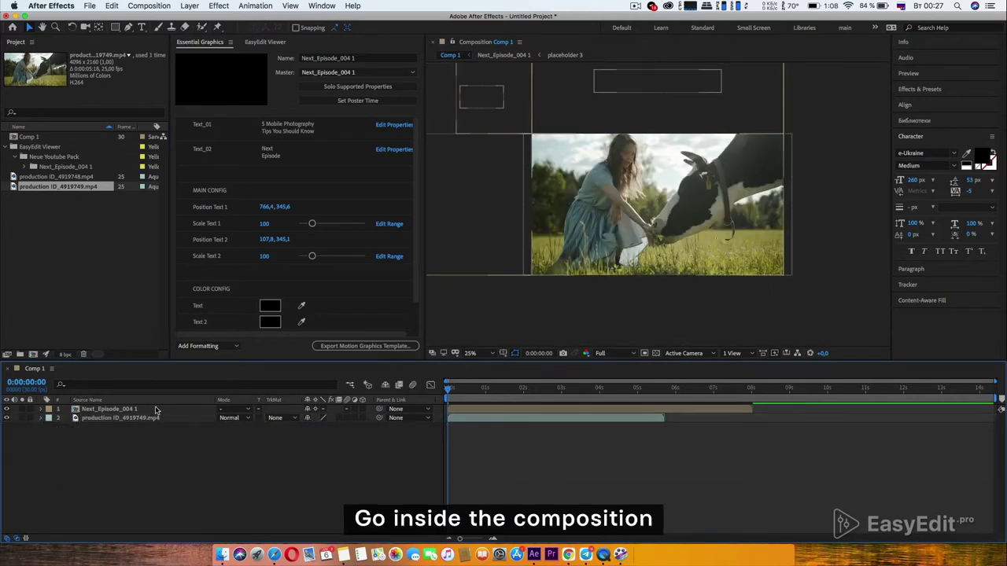
Inside the placeholder composition of Next_Episode_004 1, replace the placeholder image with production ID_4919748.mp4.
double_click(156, 410)
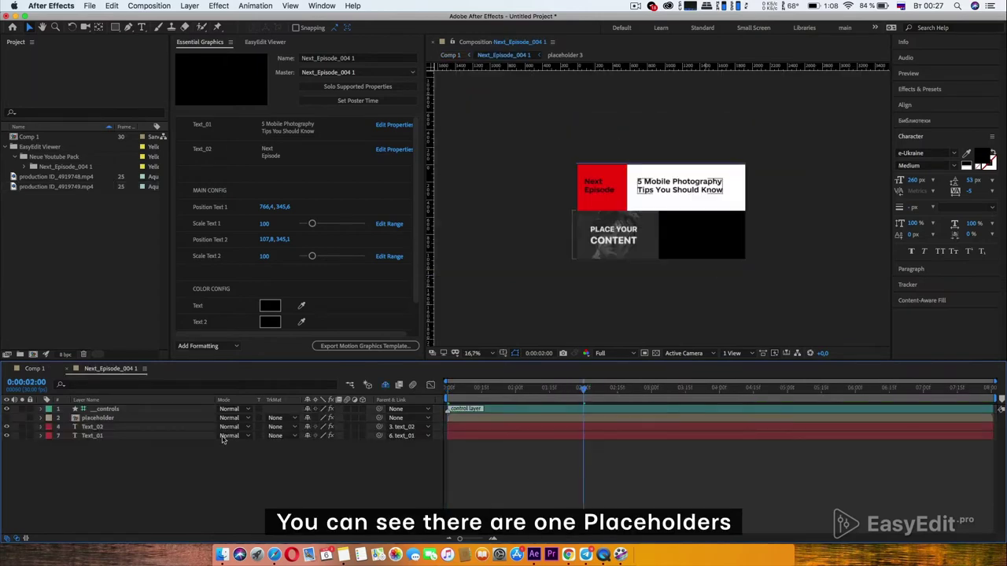
double_click(98, 418)
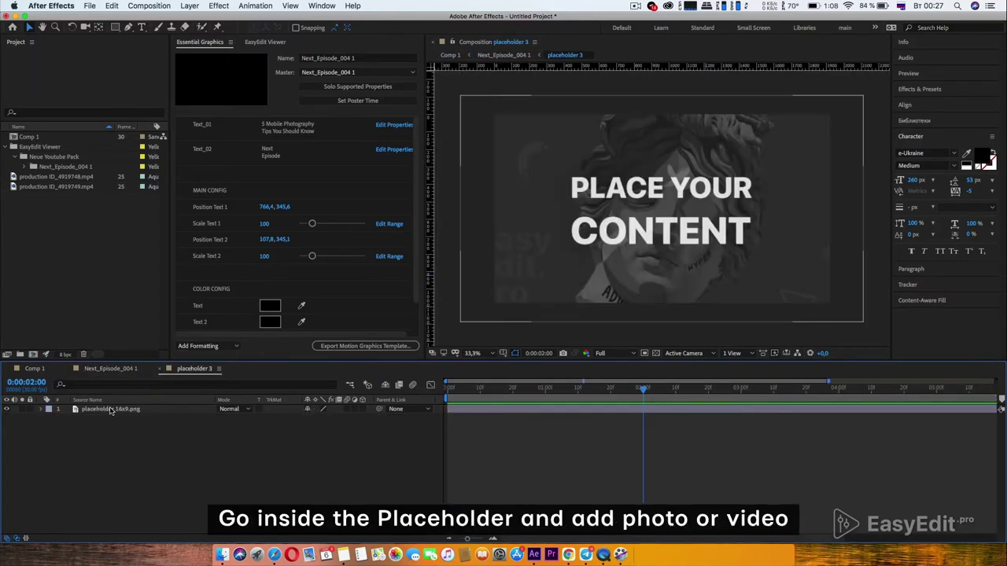
click(110, 410)
key(Delete)
drag(55, 178, 134, 436)
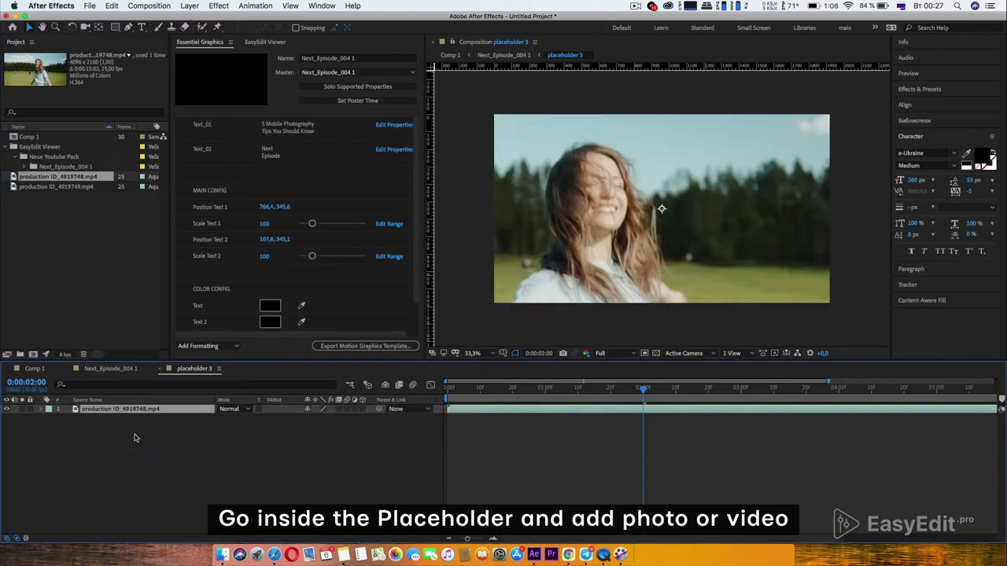
Scale the production ID_4919748.mp4 layer to 50%, then enlarge it slightly and shift it left within the placeholder frame.
key(s)
click(335, 419)
text(50)
key(Return)
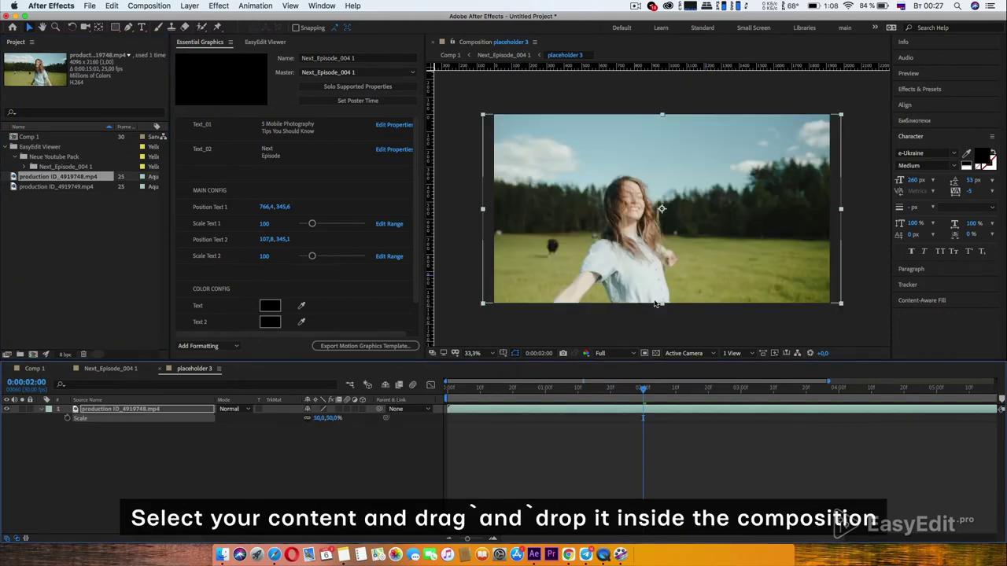
drag(661, 303, 662, 310)
drag(676, 243, 659, 242)
click(70, 470)
click(43, 409)
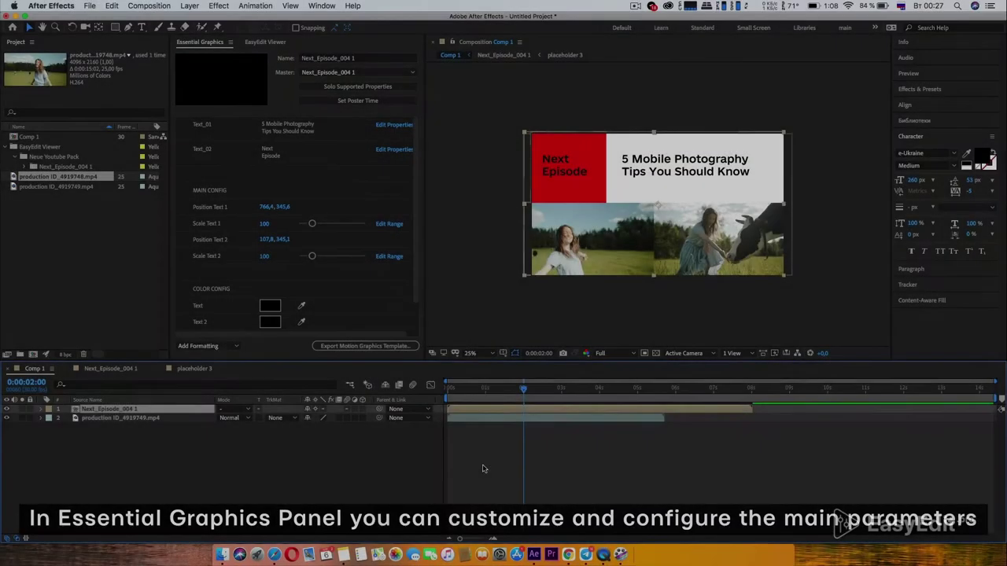
Add "№3" as a third line to the Text_02 property, below "Next Episode".
click(289, 157)
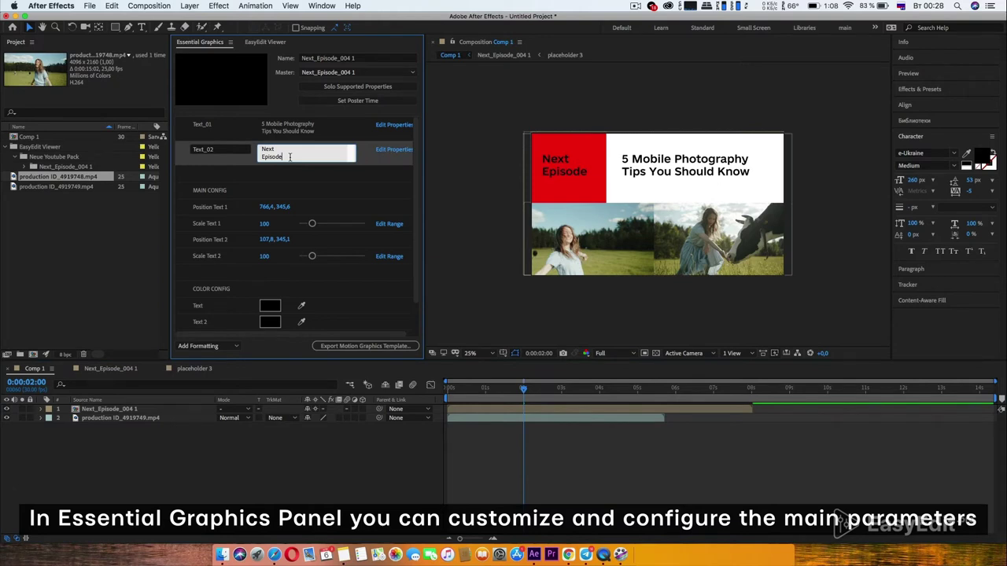
key(Return)
text(N)
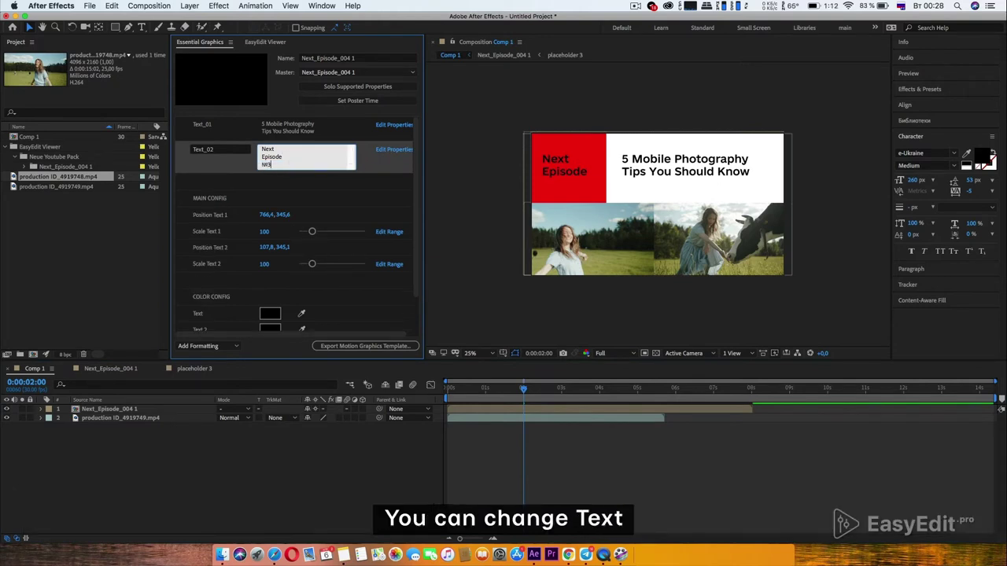
text(3)
click(409, 190)
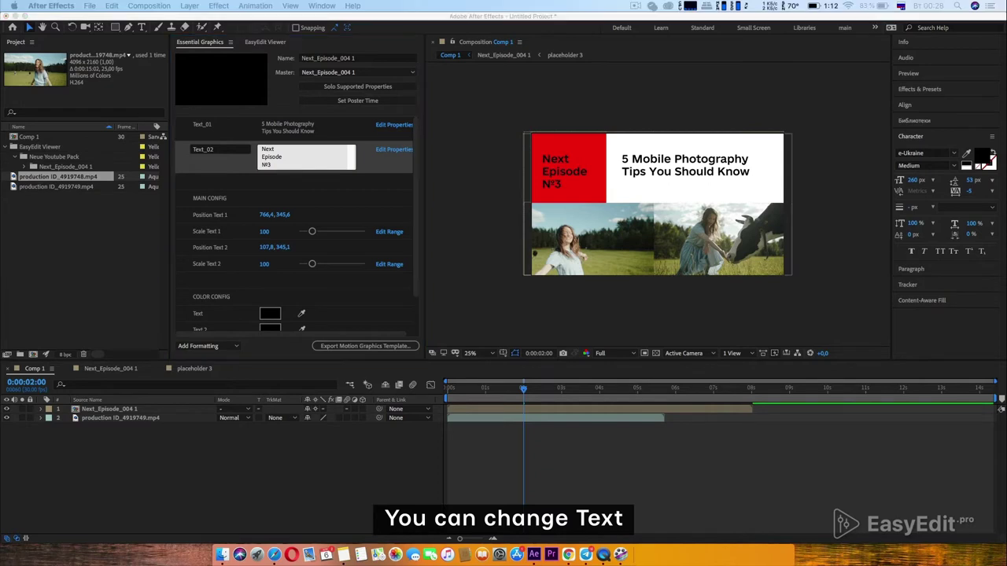
Replace the Text_01 content with "Description of your" and "next release" on two lines, and view the frame at 4 seconds.
click(316, 132)
drag(319, 133, 248, 126)
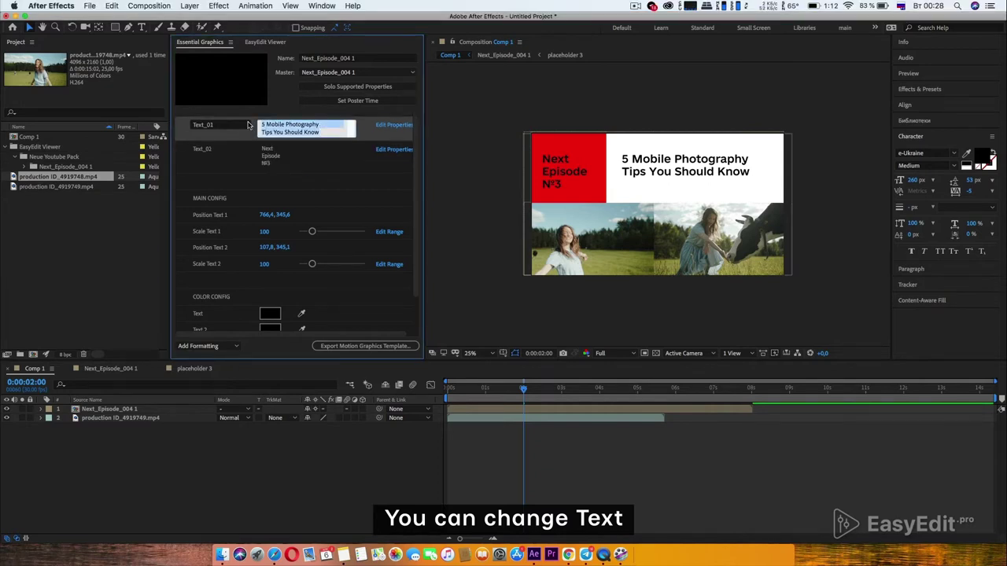
text(Description)
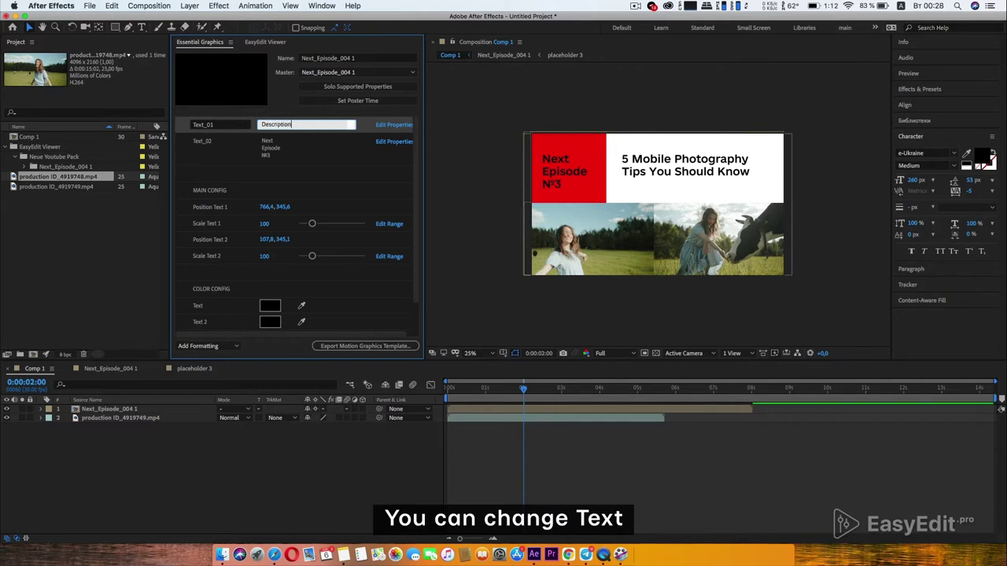
text( of your)
key(Return)
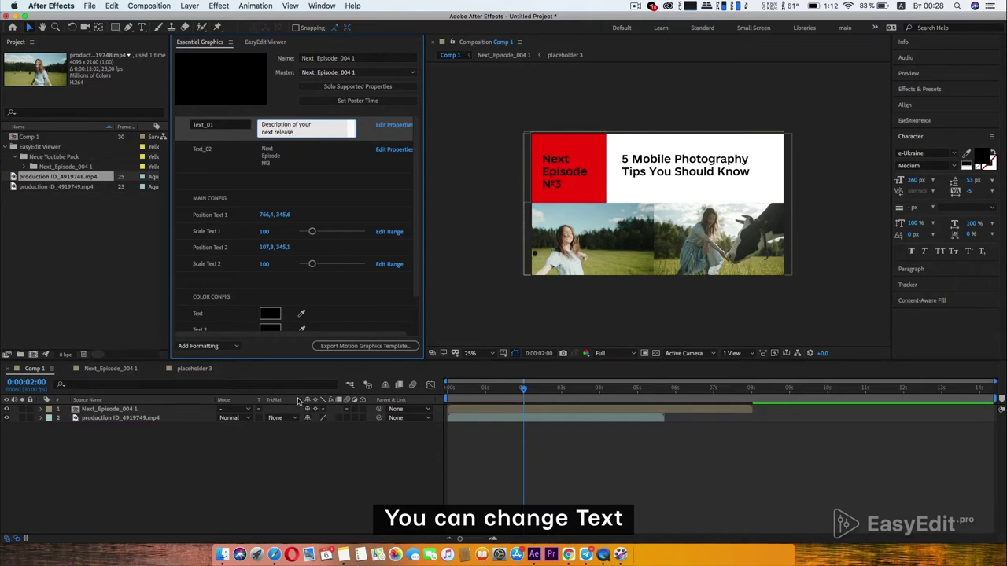
click(600, 392)
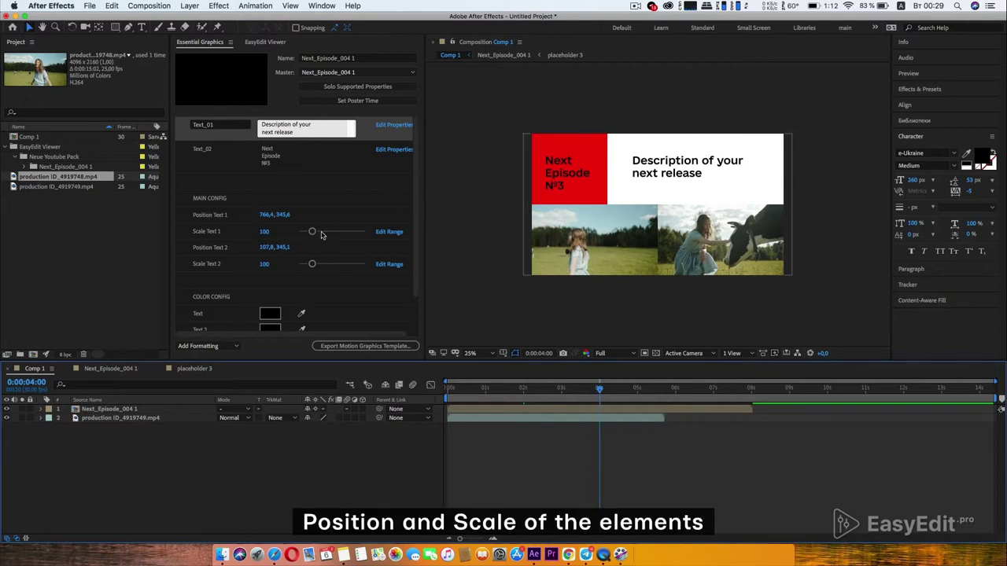
Set Scale Text 1 to 110 and lower Position Text 1 to a vertical value of 372.
drag(312, 232, 297, 216)
click(265, 232)
text(110)
key(Return)
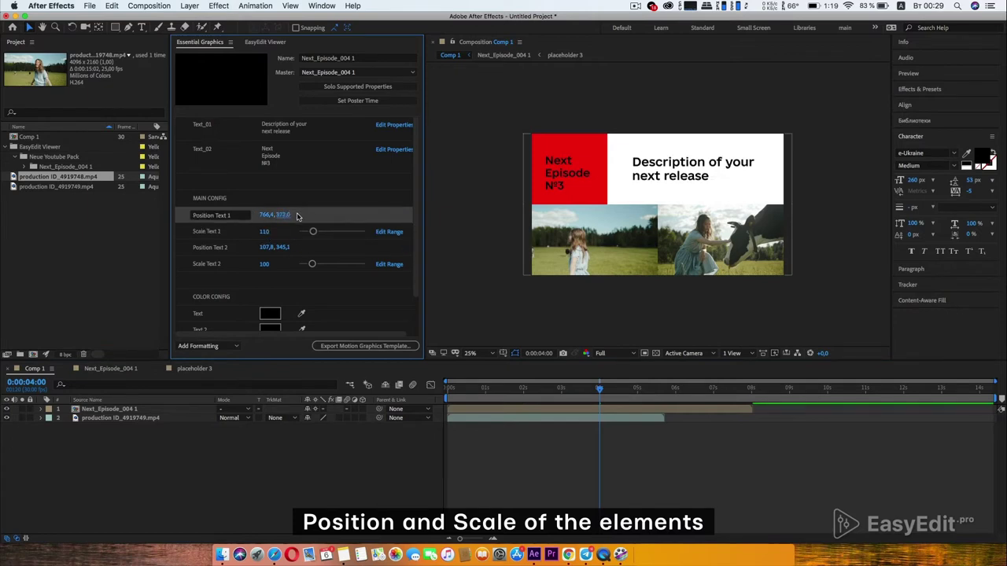
Set Scale Text 2 to 90 and Position Text 2 to 146, 303.
click(266, 264)
text(90)
key(Return)
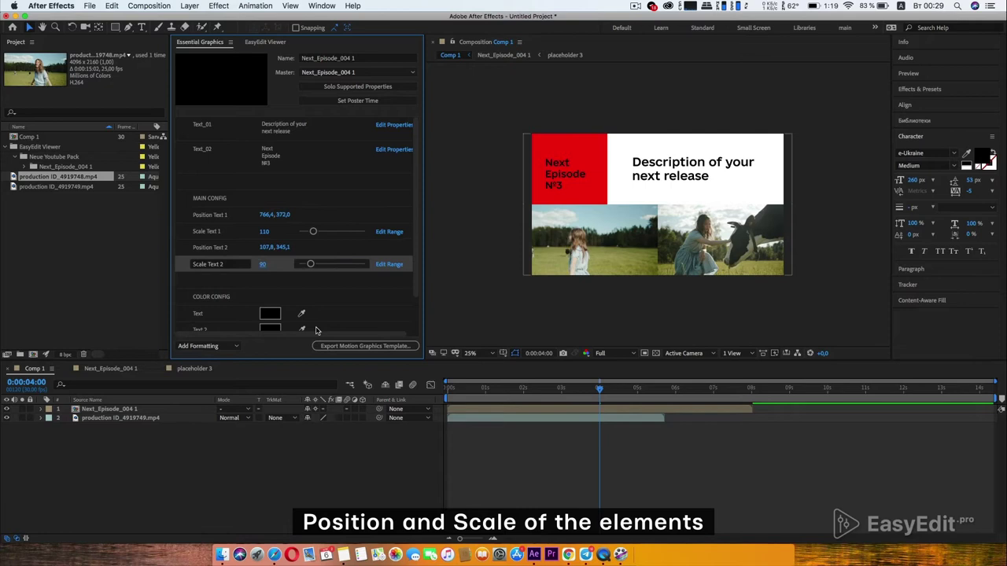
click(277, 247)
mouse_move(277, 248)
mouse_down()
mouse_move(293, 249)
mouse_move(268, 249)
mouse_up()
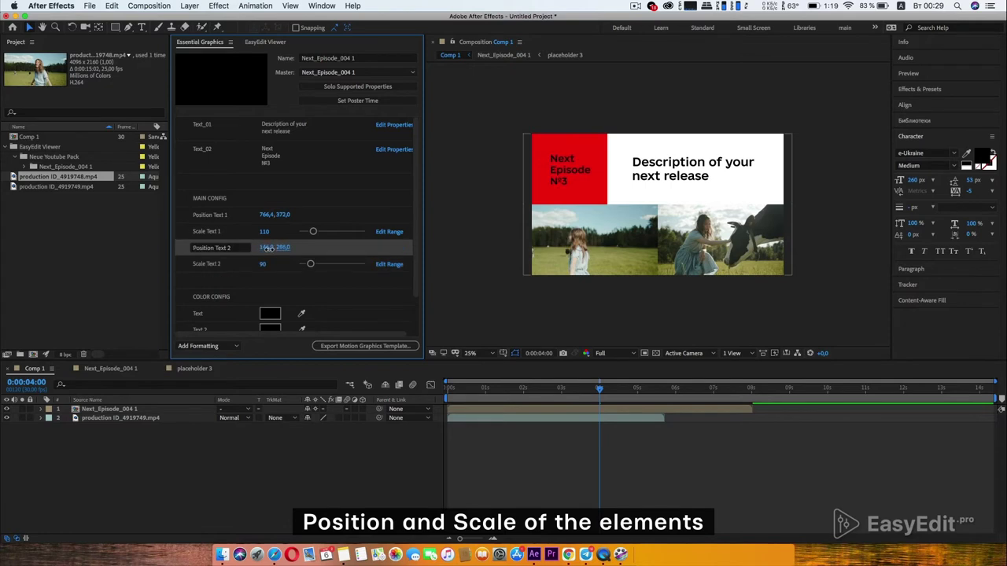
click(279, 248)
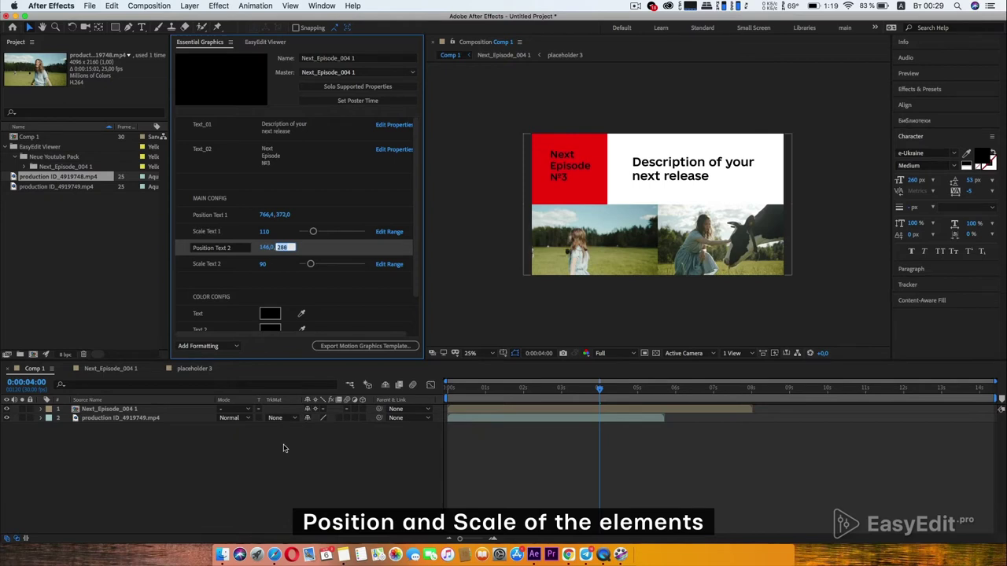
text(303)
key(Return)
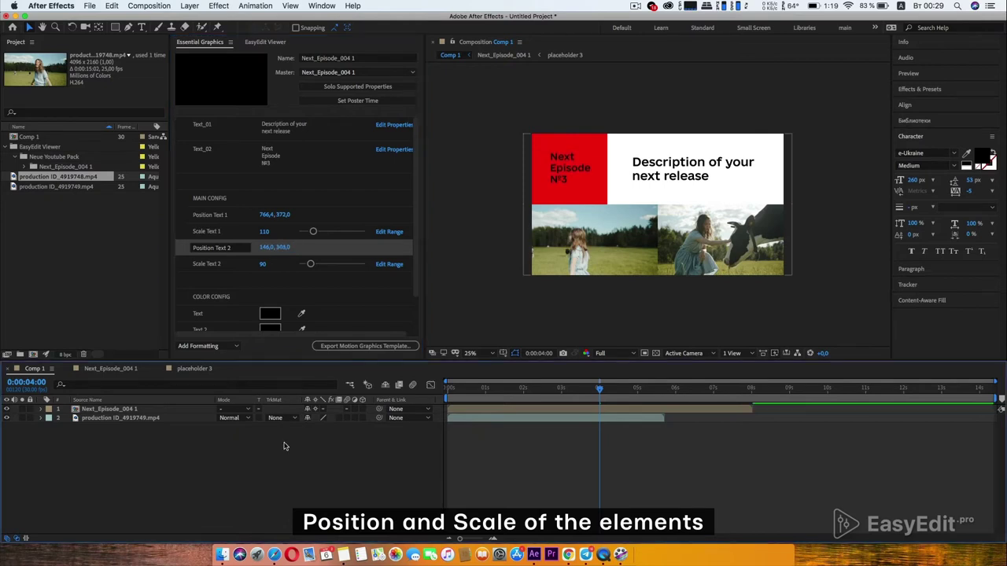
Nudge the vertical value of Position Text 1 to 358.
click(285, 217)
key(Down)
key(Down)
key(Down)
key(Down)
key(Down)
key(Down)
key(Down)
key(Down)
key(Down)
key(Down)
key(Down)
key(Down)
key(Down)
key(Down)
key(Down)
key(Down)
key(Down)
key(Down)
key(Down)
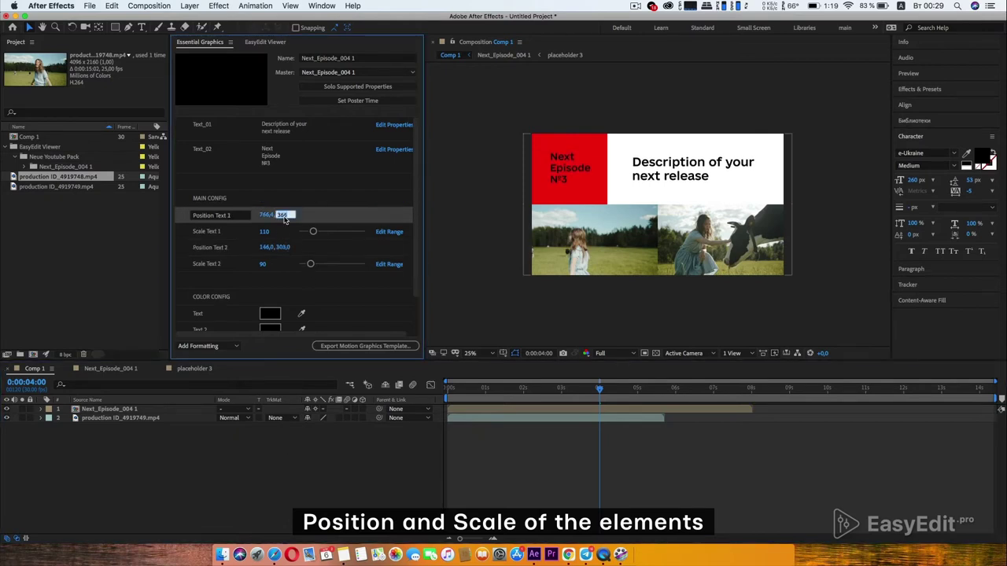
key(Up)
key(Up)
key(Up)
key(Up)
key(Up)
click(342, 484)
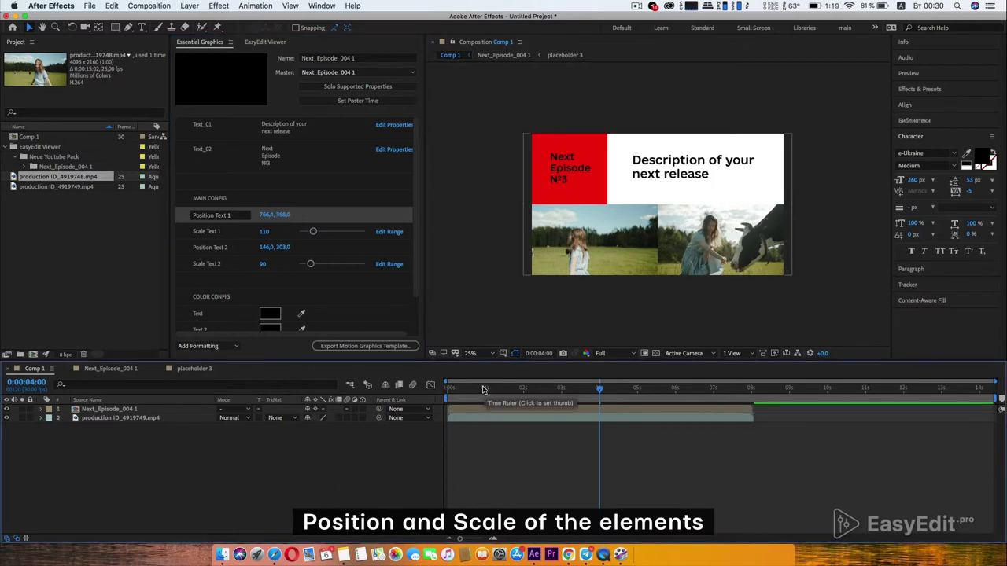
Change the Text color to a bright violet and the Text 2 color to white.
scroll(418, 274, down, 3)
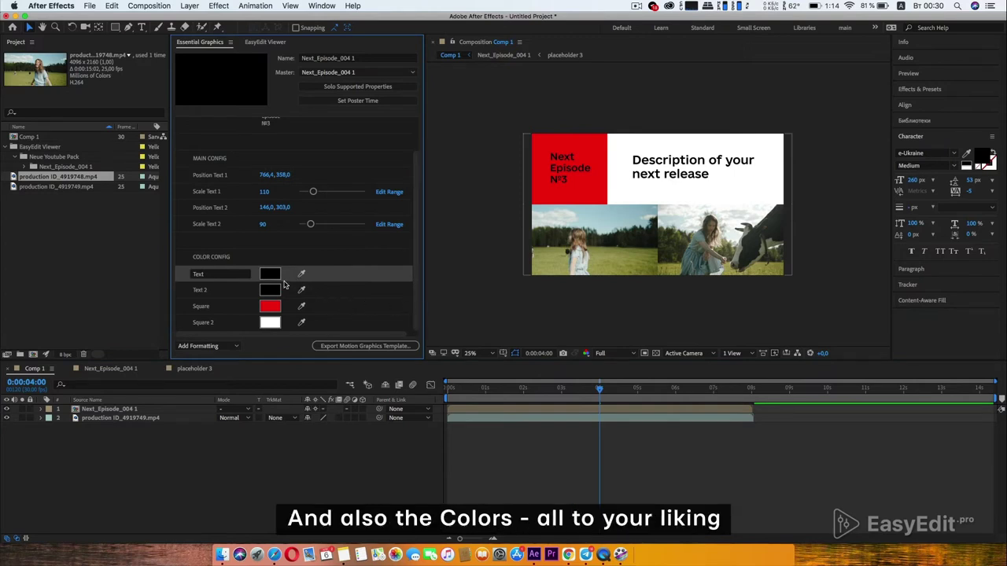
click(269, 274)
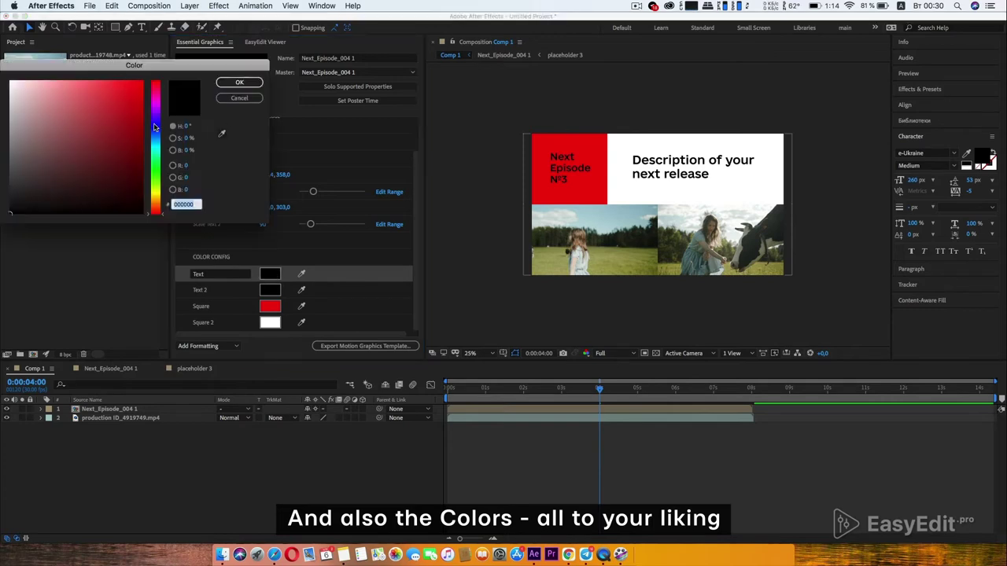
drag(156, 127, 157, 73)
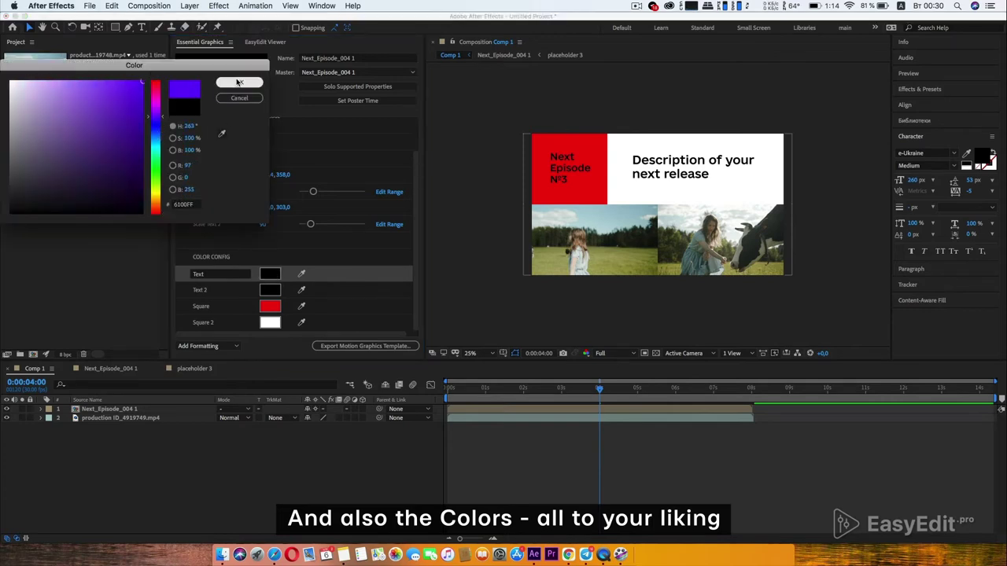
click(137, 96)
click(247, 83)
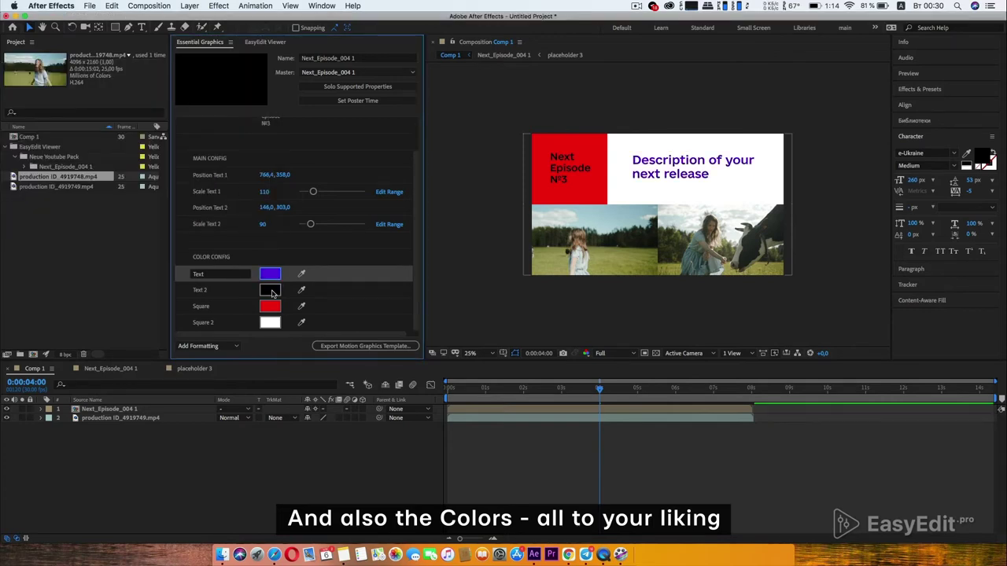
click(272, 293)
click(11, 79)
click(245, 87)
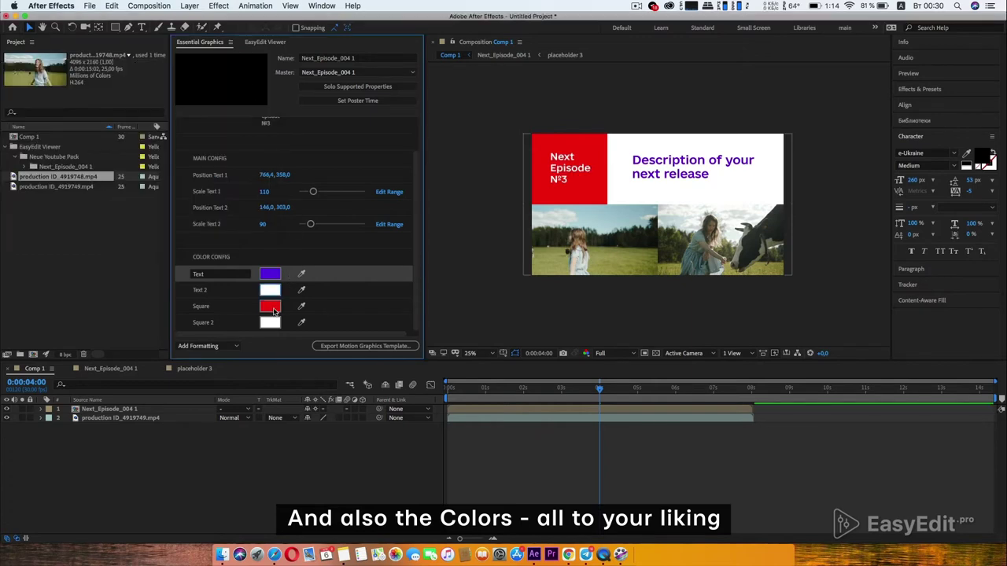
Change the Square color to dark blue, hex 1D18A5.
click(269, 306)
click(156, 126)
click(125, 160)
drag(125, 160, 119, 135)
click(239, 84)
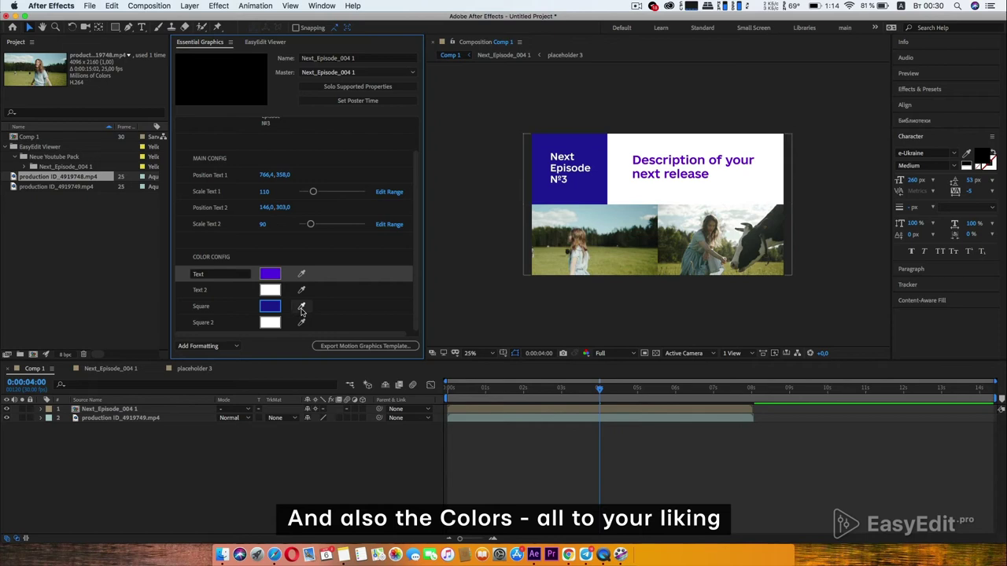
Change the Square 2 color to a light sky blue.
click(269, 323)
click(156, 141)
click(68, 83)
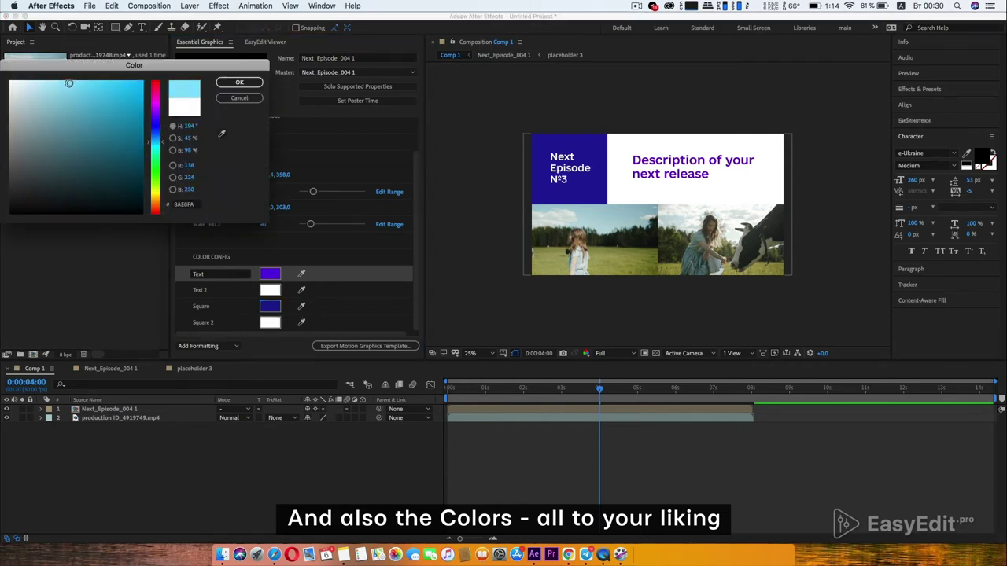
click(75, 85)
click(239, 82)
Darken the Text color to a deeper violet.
click(270, 274)
click(138, 123)
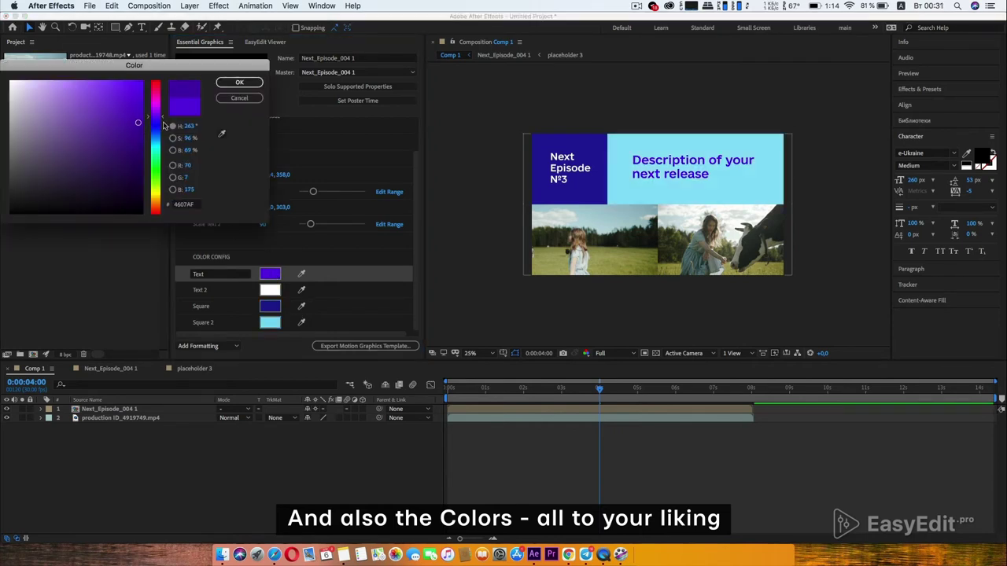
drag(130, 117, 128, 118)
click(236, 84)
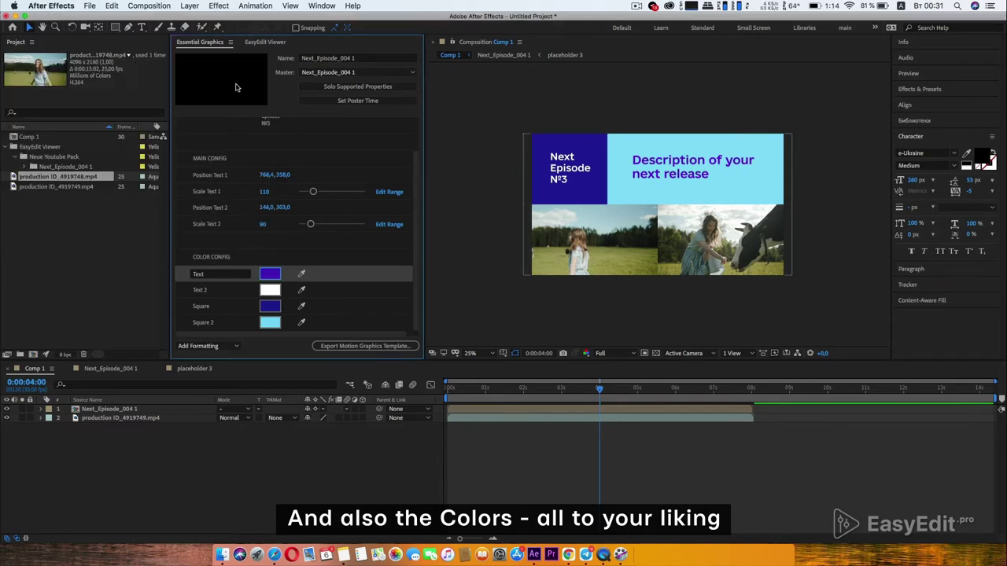
Check the Square color without altering it and preview the composition from its beginning.
click(268, 308)
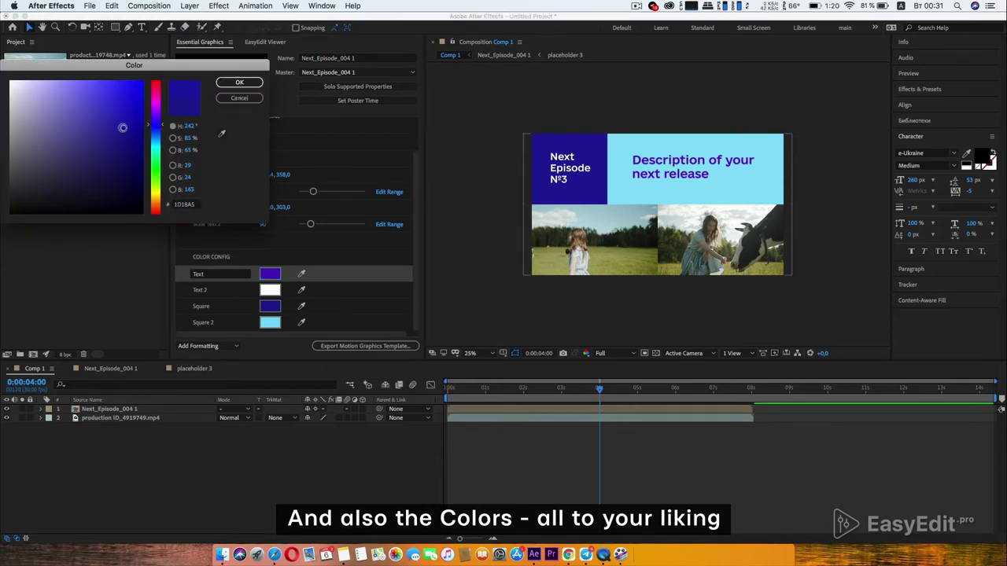
click(239, 84)
click(449, 387)
key(space)
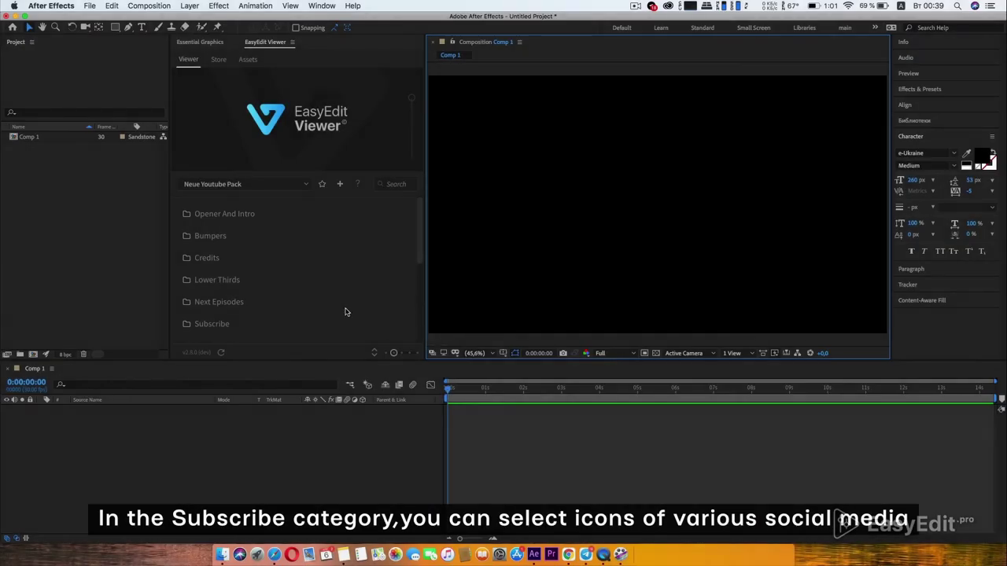
Import the Subscribe_01 template from the Subscribe category of the Neue Youtube Pack and play it from the start.
scroll(345, 312, down, 3)
click(236, 259)
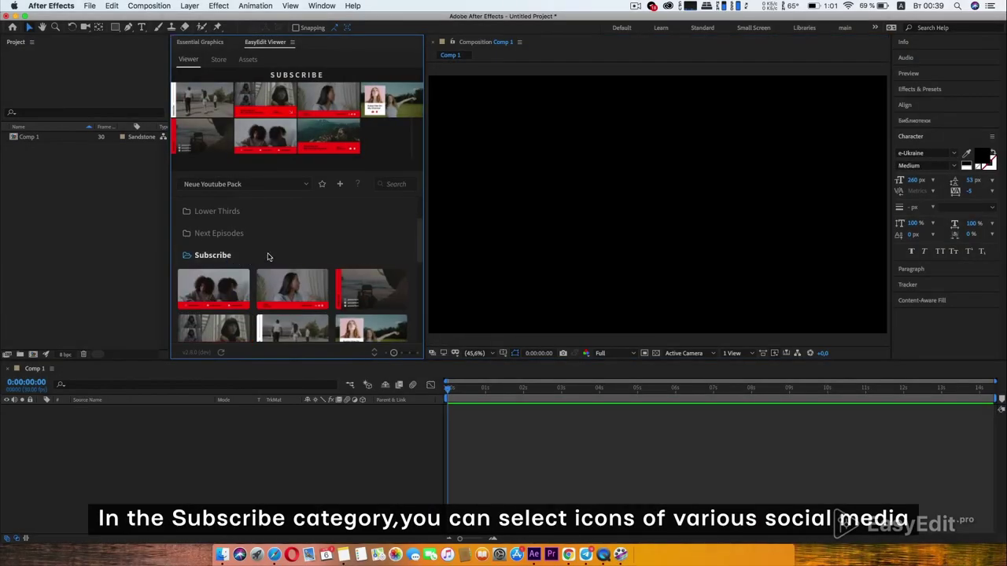
click(231, 280)
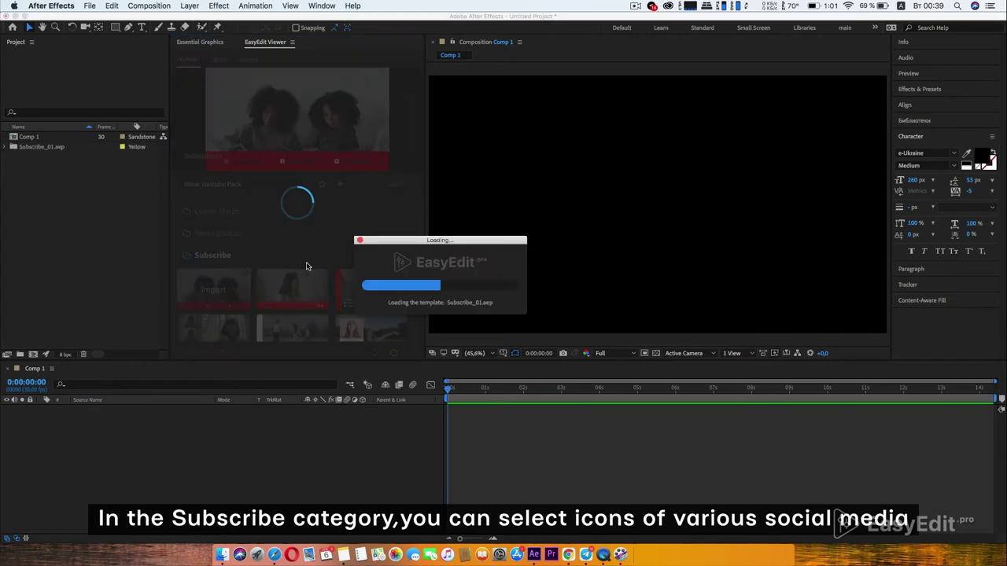
drag(487, 391, 447, 393)
key(space)
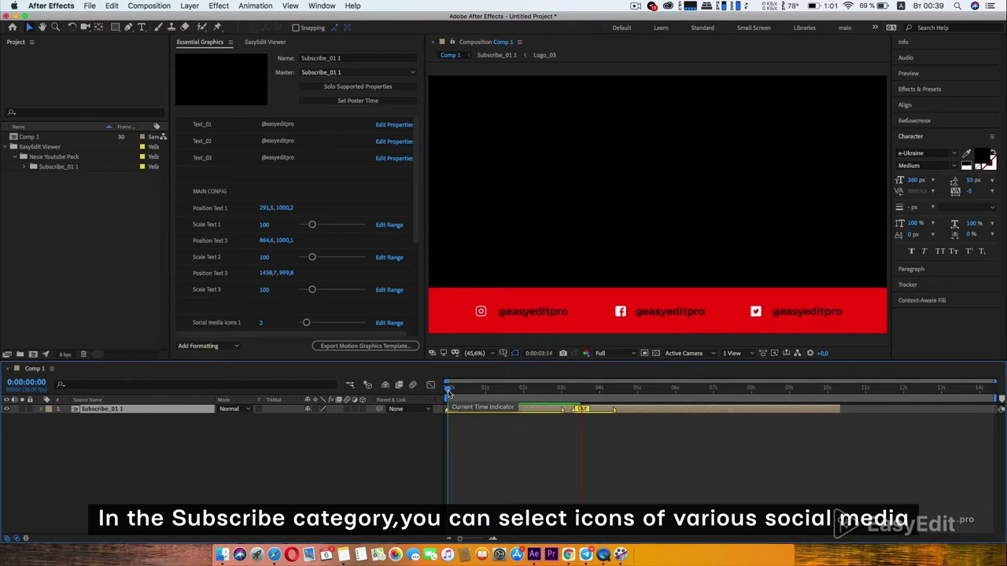
At about 0:00:03:05, set Social media icons 1 to 9, Social media icons 2 to 14 and Social media icons 3 to 4.
drag(447, 391, 569, 391)
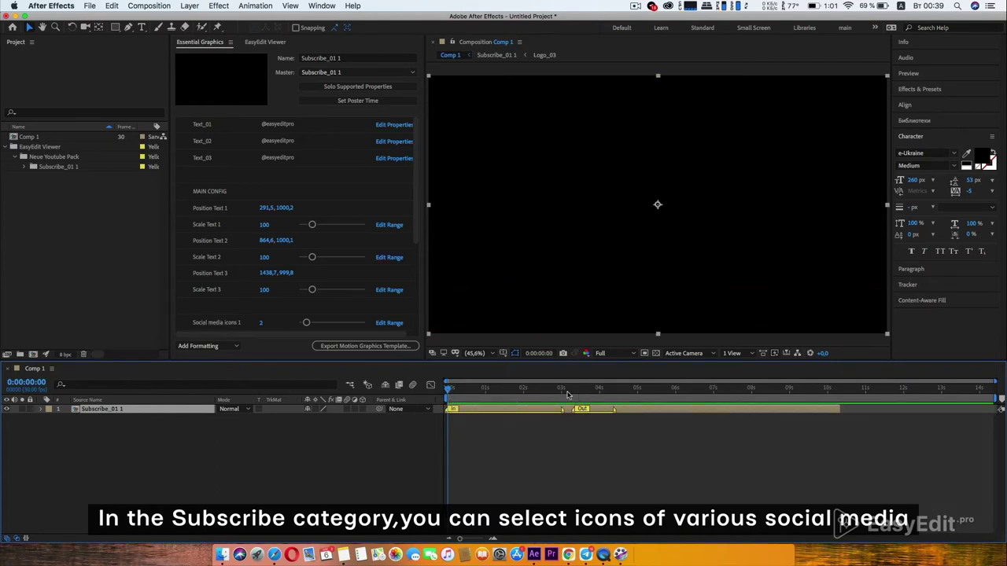
scroll(417, 187, down, 1)
scroll(417, 189, down, 3)
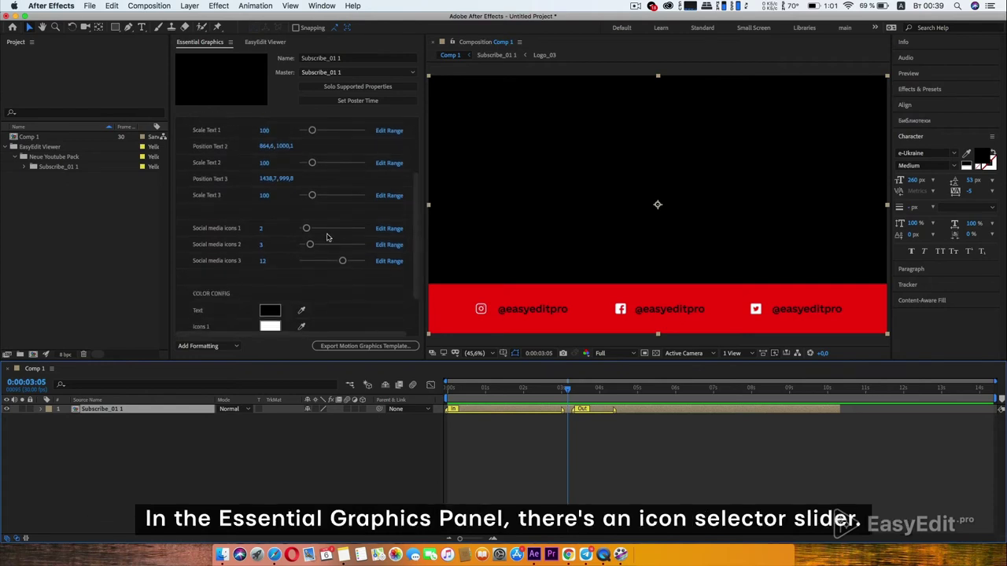
click(330, 229)
click(351, 246)
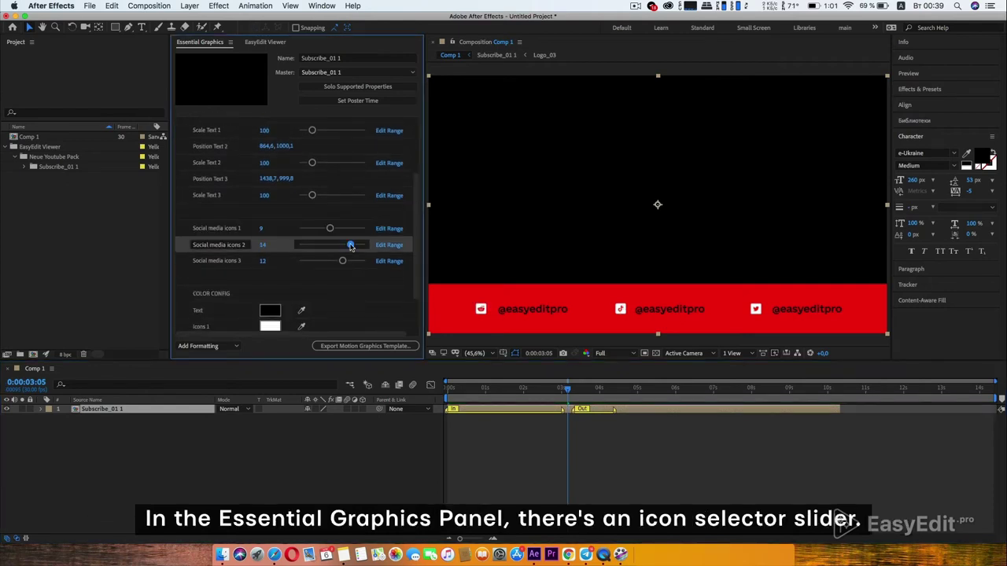
click(314, 262)
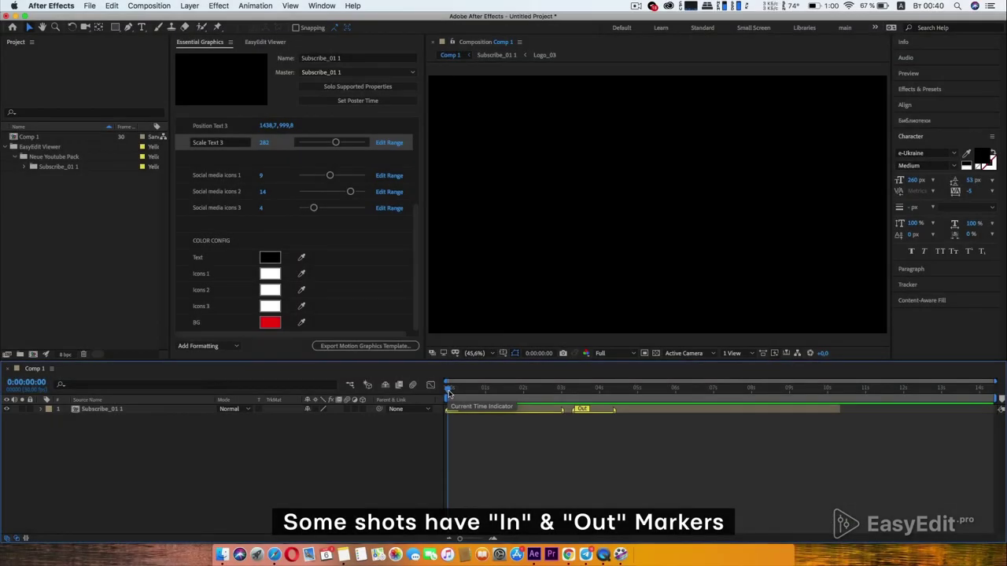
Scrub the Subscribe_01 animation to about 0:00:03:04 and play it back from the start.
drag(448, 388, 568, 389)
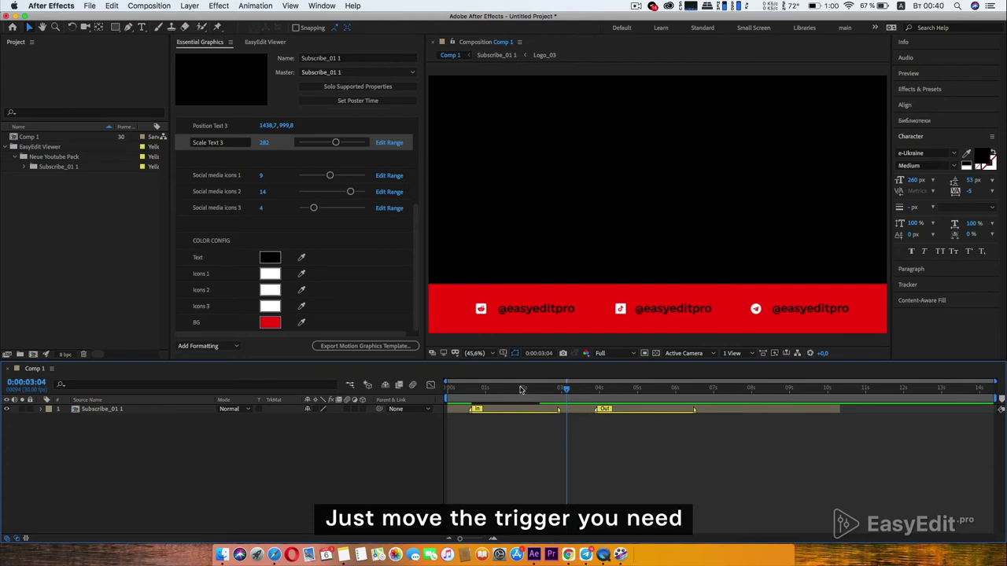
drag(520, 390, 447, 391)
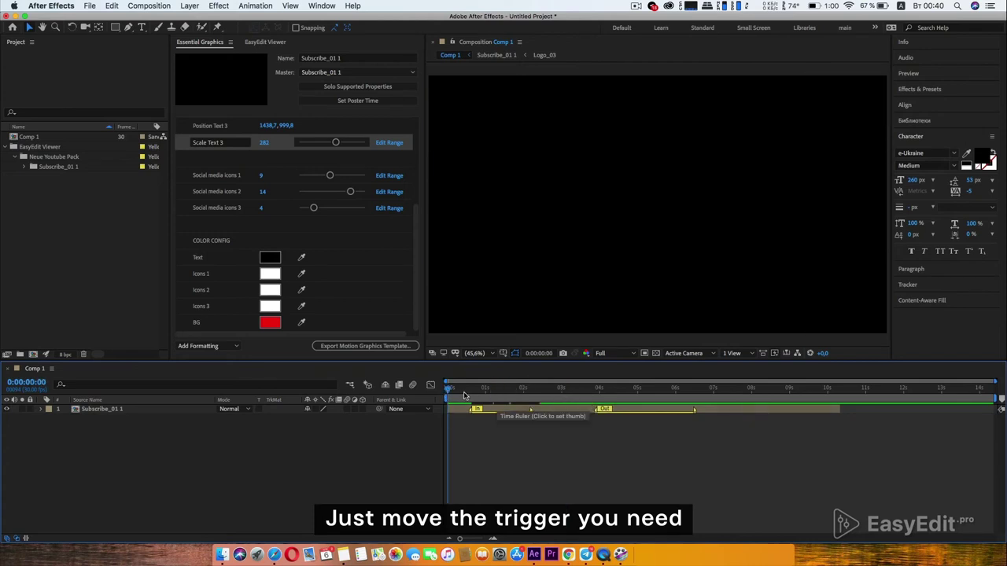
key(space)
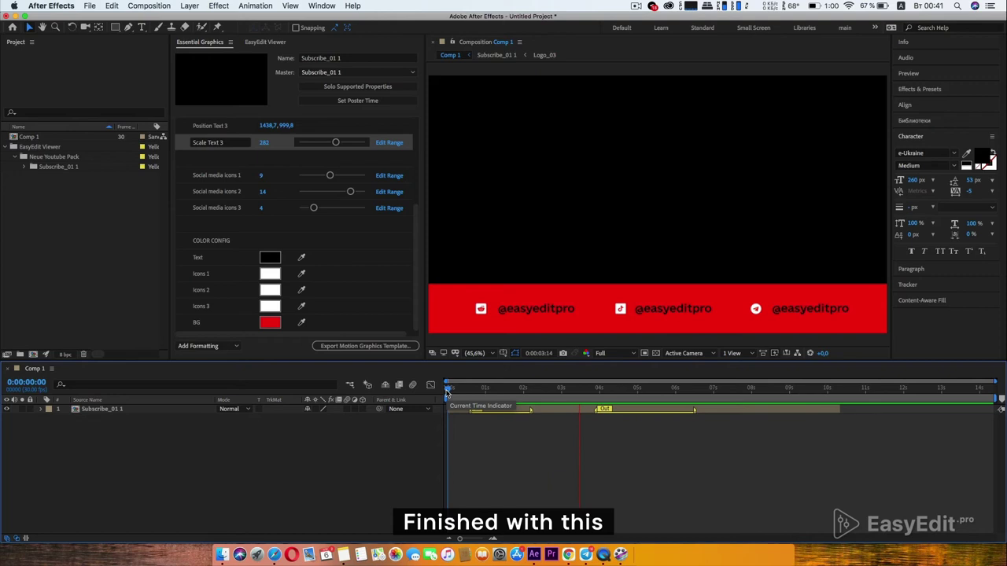
key(space)
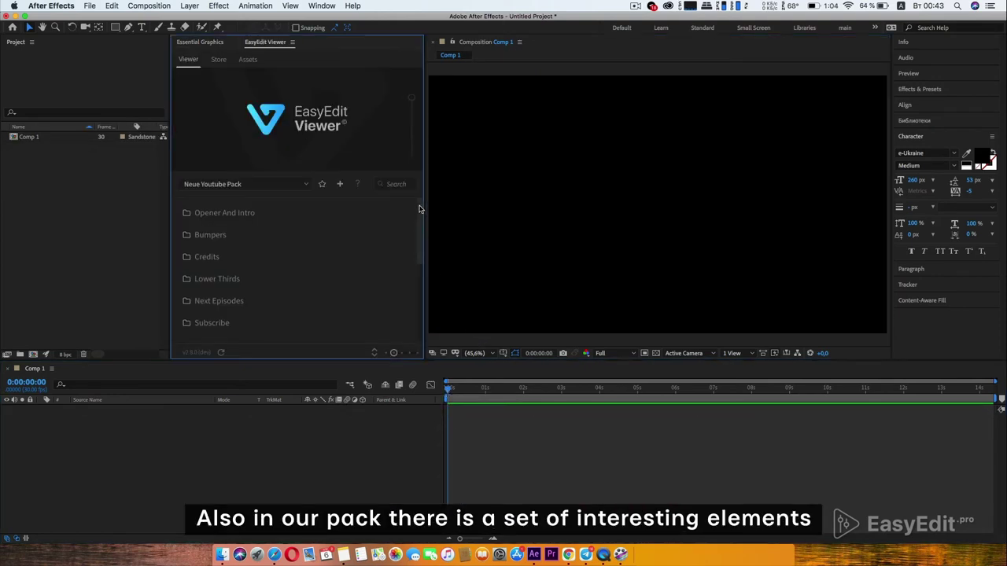
Import the Elements 008 calendar template from the Elements category of the Neue Youtube Pack and play it from the start.
scroll(220, 312, down, 5)
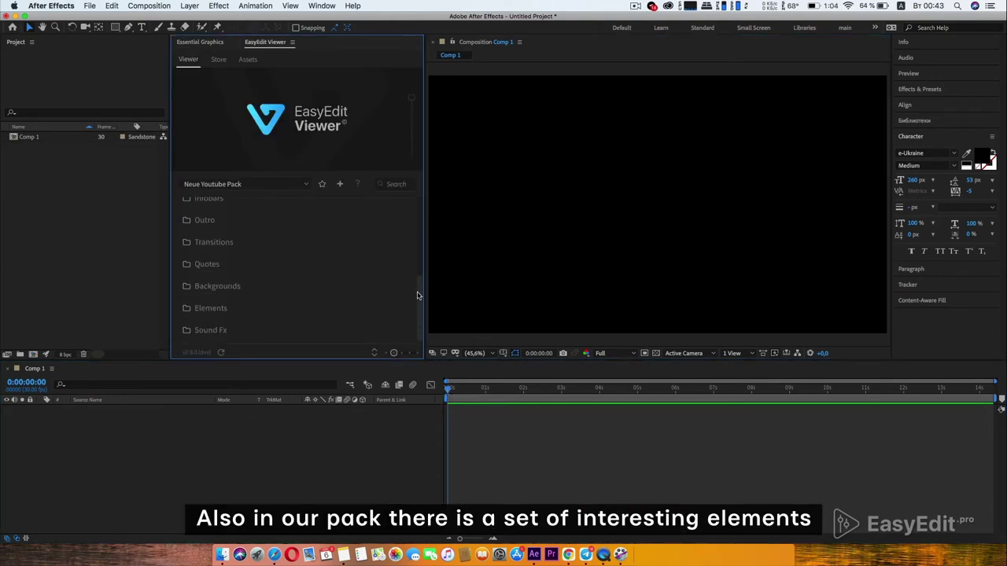
click(219, 313)
scroll(300, 270, down, 1)
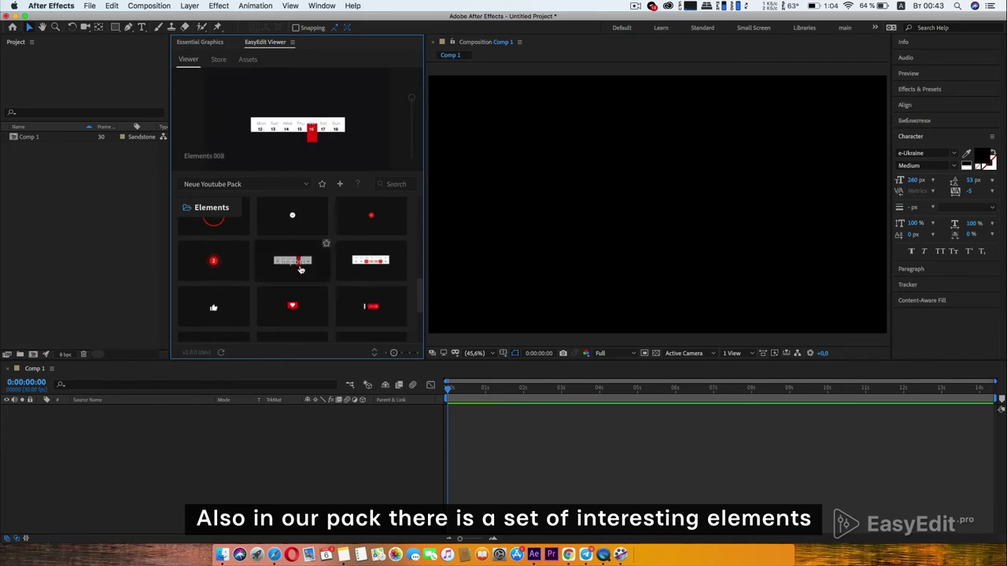
click(300, 270)
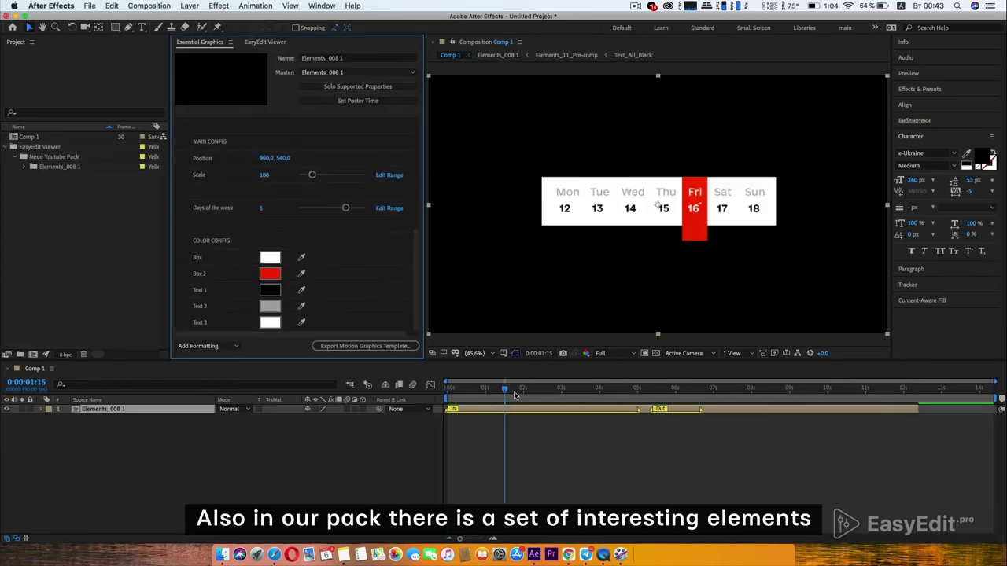
drag(504, 388, 448, 392)
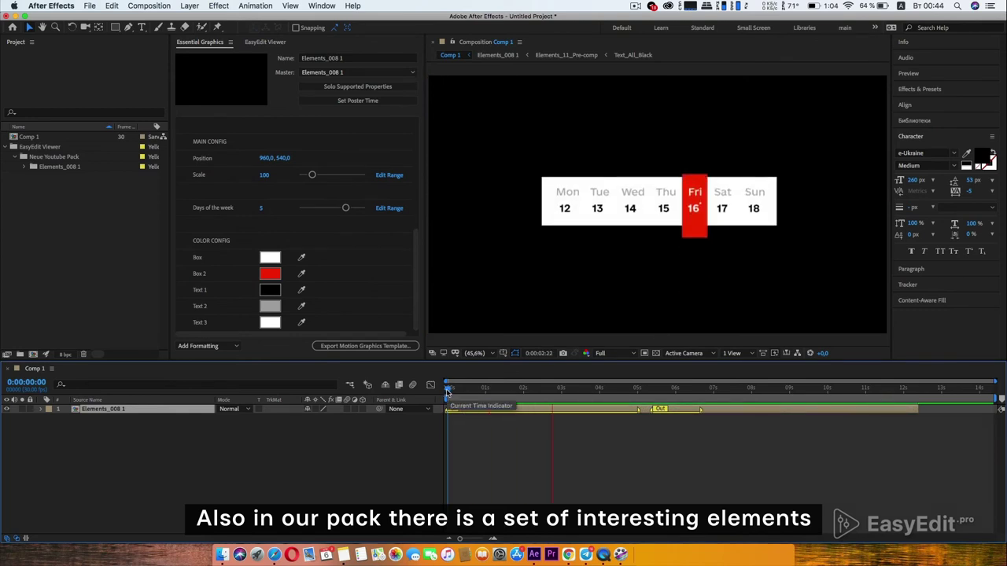
key(space)
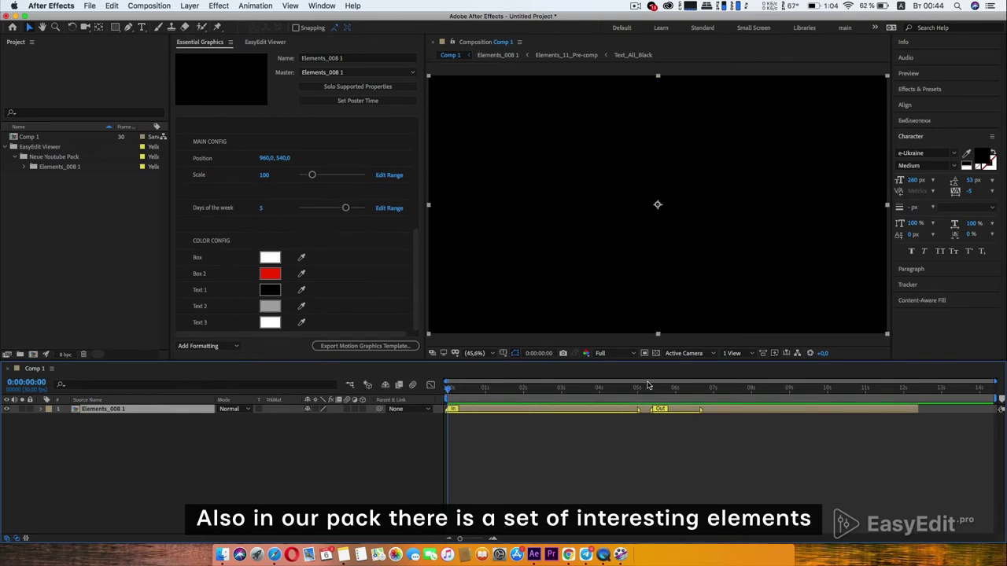
Set Days of the week to 2 for the Elements_008 calendar at about 0:00:05:06.
drag(417, 244, 417, 158)
click(262, 246)
text(2)
key(Return)
Renumber the calendar's Monday to Friday dates by setting Text 2, 4, 6, 8 and 10 to 1, 2, 3, 4 and 5.
click(264, 141)
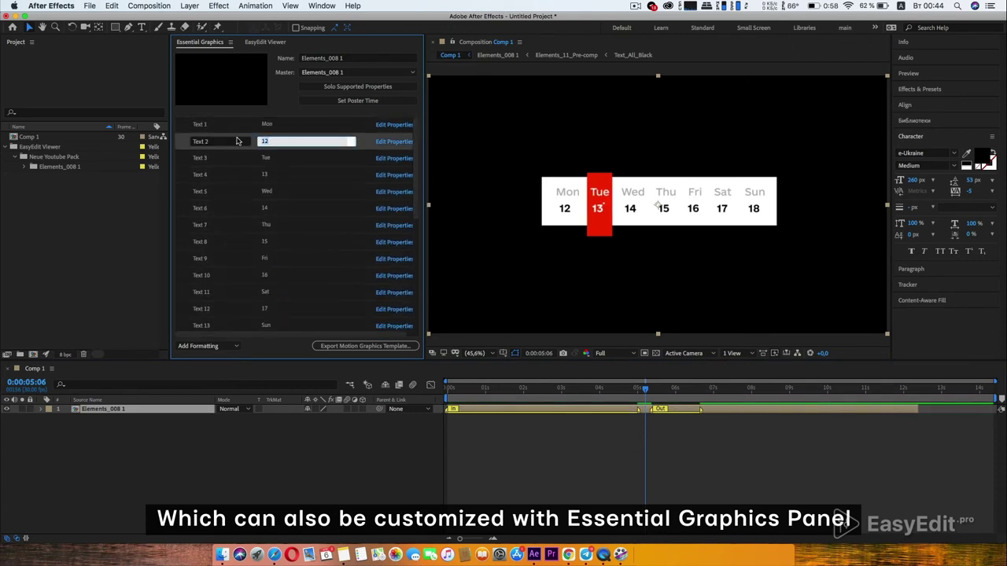
text(1)
click(266, 174)
text(2)
key(Tab)
key(Tab)
text(3)
key(Tab)
key(Tab)
text(4)
key(Tab)
key(Tab)
text(5)
Set the Saturday date in Text 12 to 6 and the Sunday date in Text 14 to 7.
scroll(278, 206, down, 5)
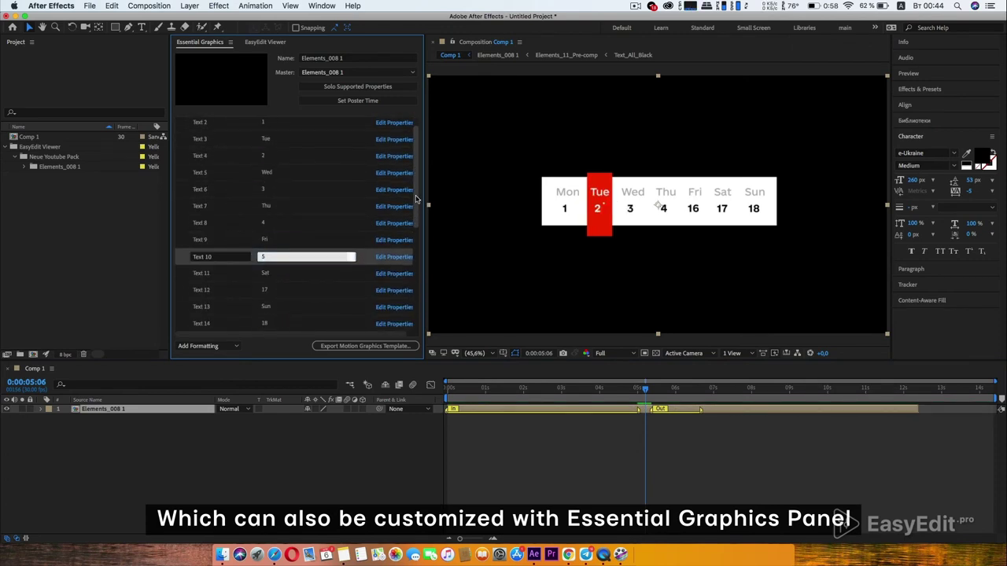
click(277, 192)
text(6)
key(Tab)
key(Tab)
scroll(416, 247, down, 5)
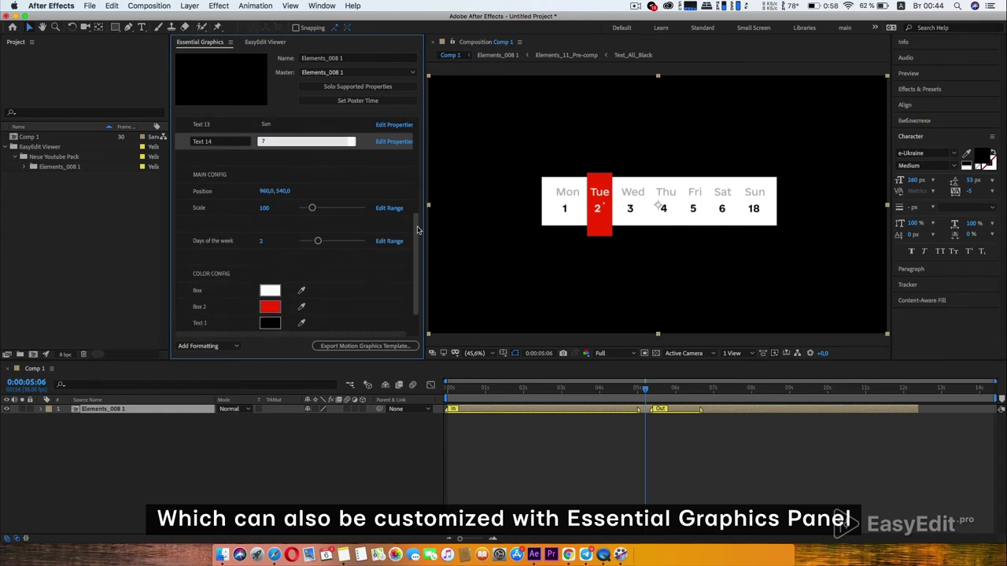
Change the Box 2 color of the calendar's highlighted day to bright mint green.
click(269, 274)
drag(158, 145, 158, 154)
click(244, 84)
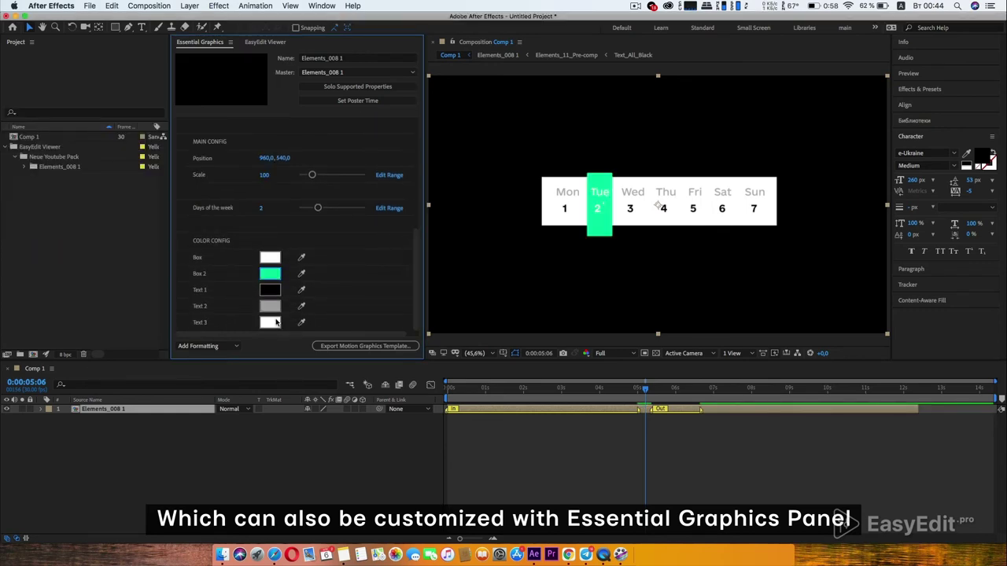
Set the Text 3 color to a darker shade of green sampled from Box 2 and play the composition from the start.
click(276, 322)
click(156, 183)
click(222, 133)
click(272, 274)
click(115, 131)
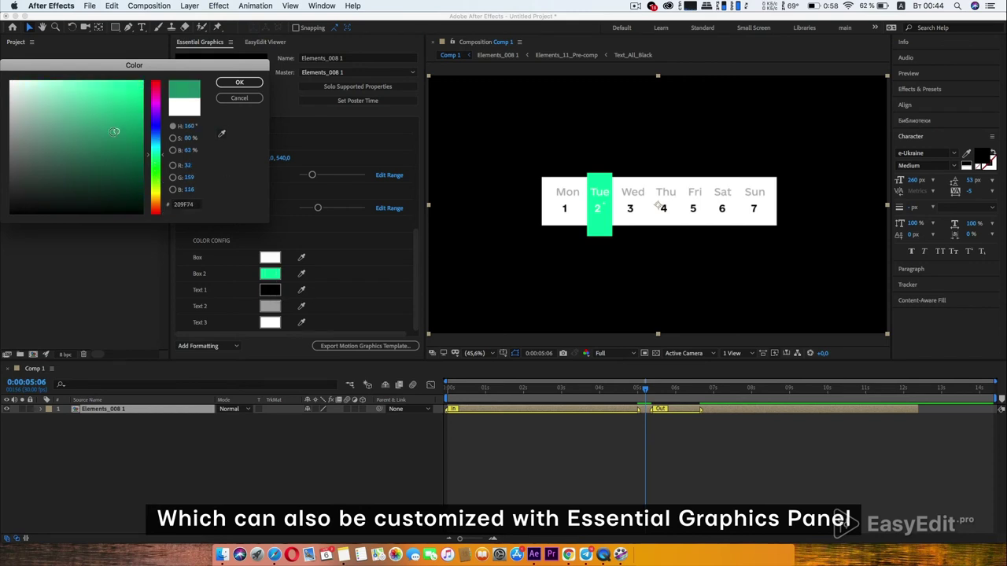
click(252, 84)
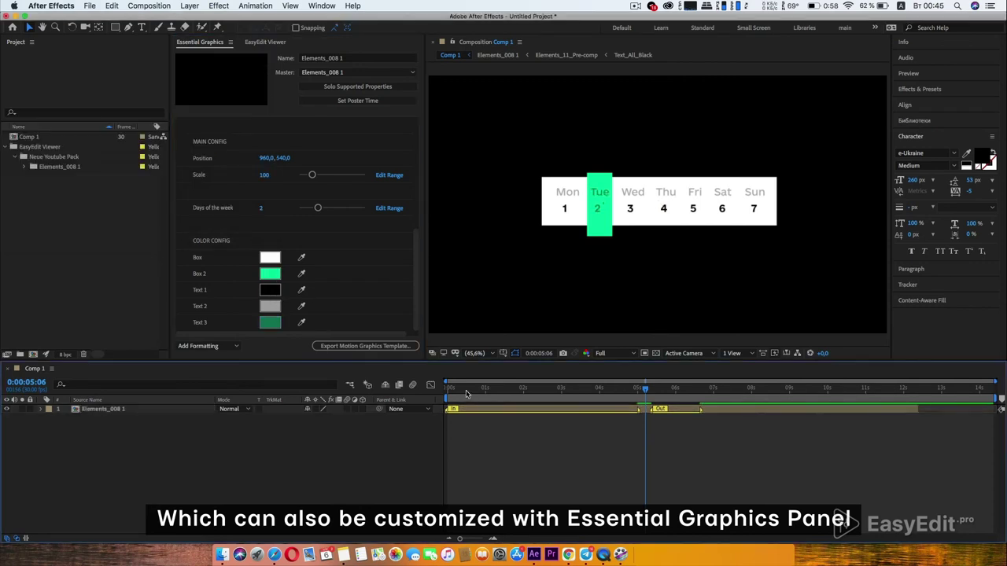
click(448, 389)
key(space)
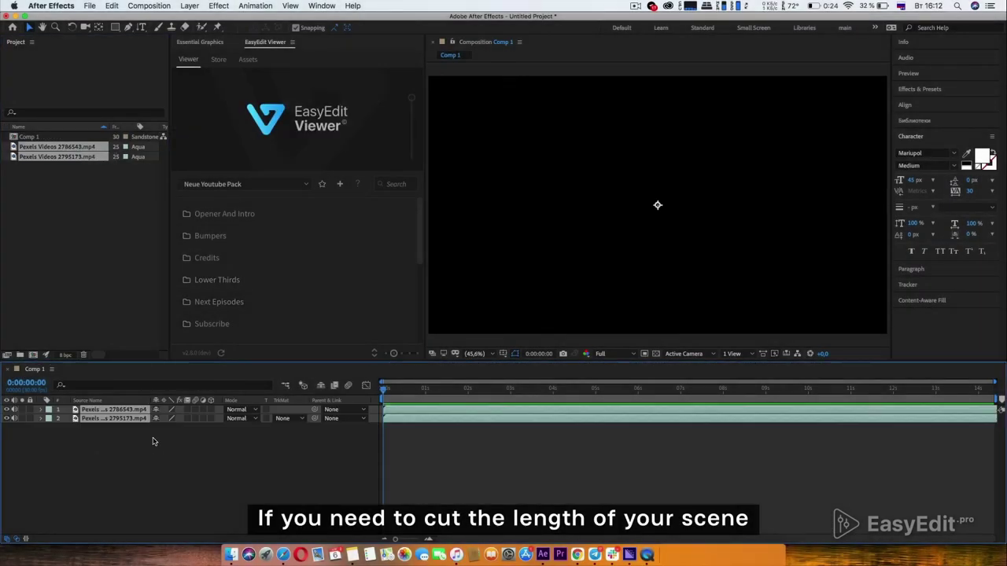
Scale both Pexels video layers to 50% and collapse their Scale properties.
text(s50)
key(Return)
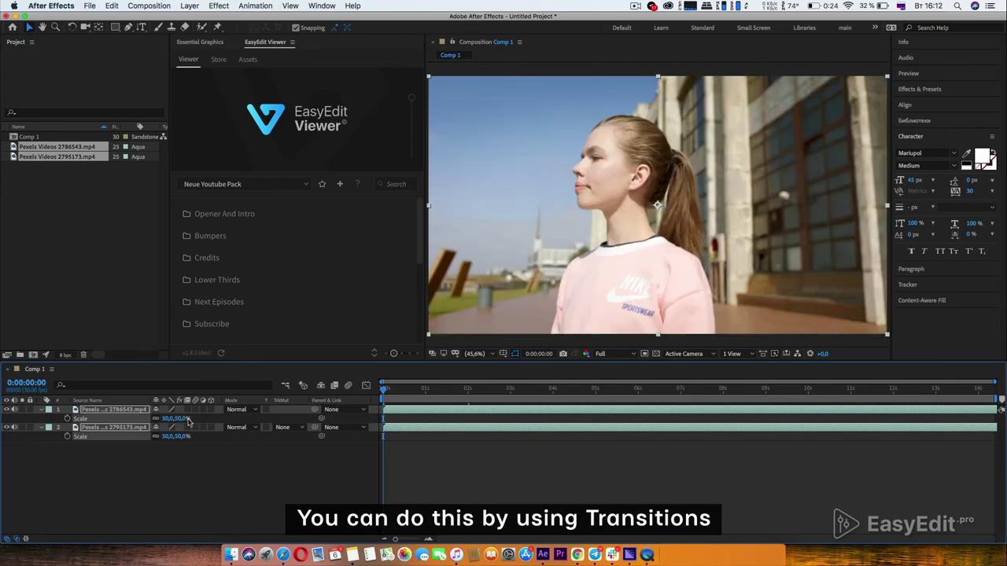
key(s)
click(453, 447)
Move the start of the upper video layer to 0:00:02:00 and trim the lower layer's end at 0:00:01:29.
click(468, 391)
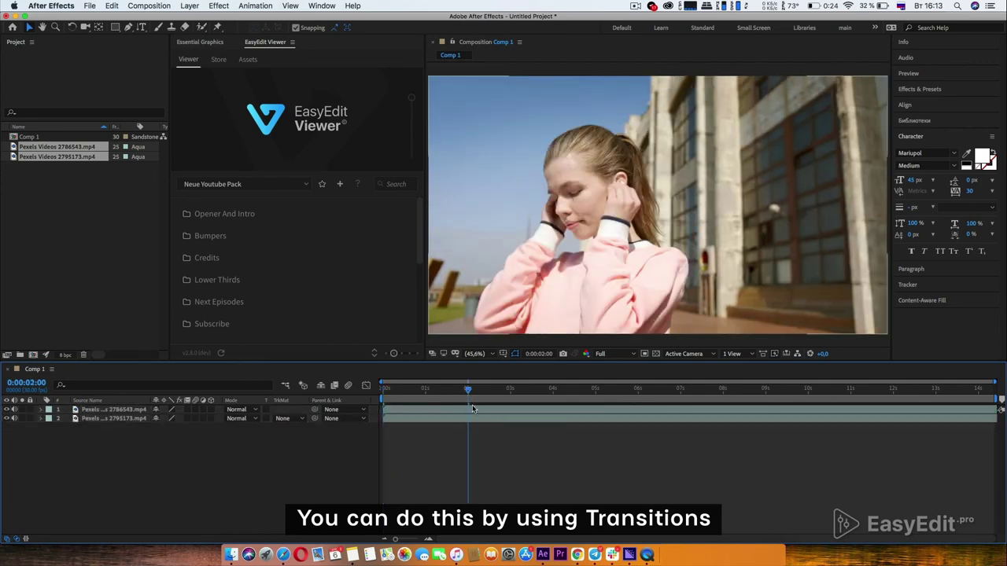
click(474, 409)
key([)
click(478, 420)
key(Page_Up)
key(alt+bracketright)
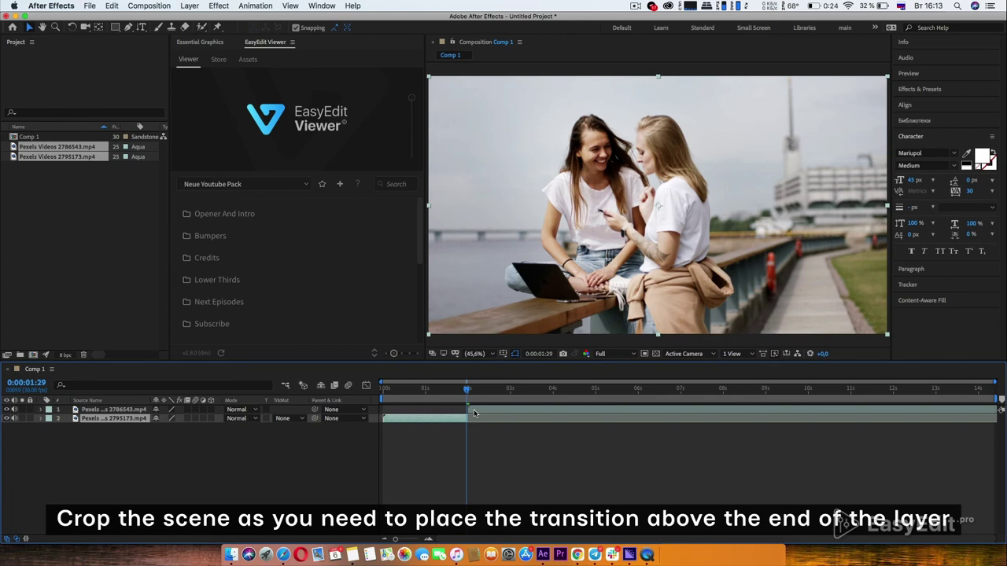
Add the Transition_02 template from the Transitions category at the 0:00:02:00 cut between the videos and play from the start.
key(Page_Down)
scroll(305, 301, down, 3)
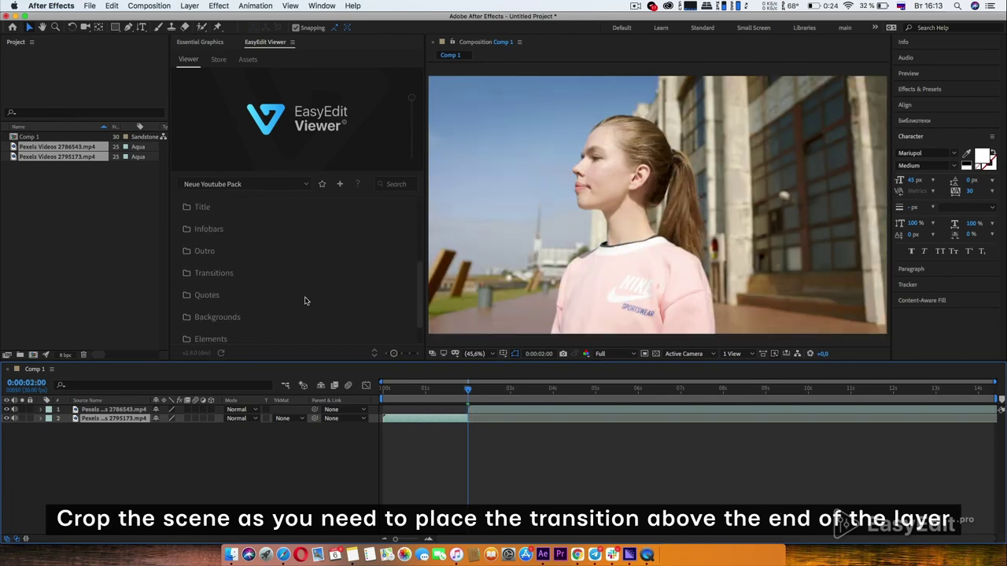
click(228, 255)
click(290, 276)
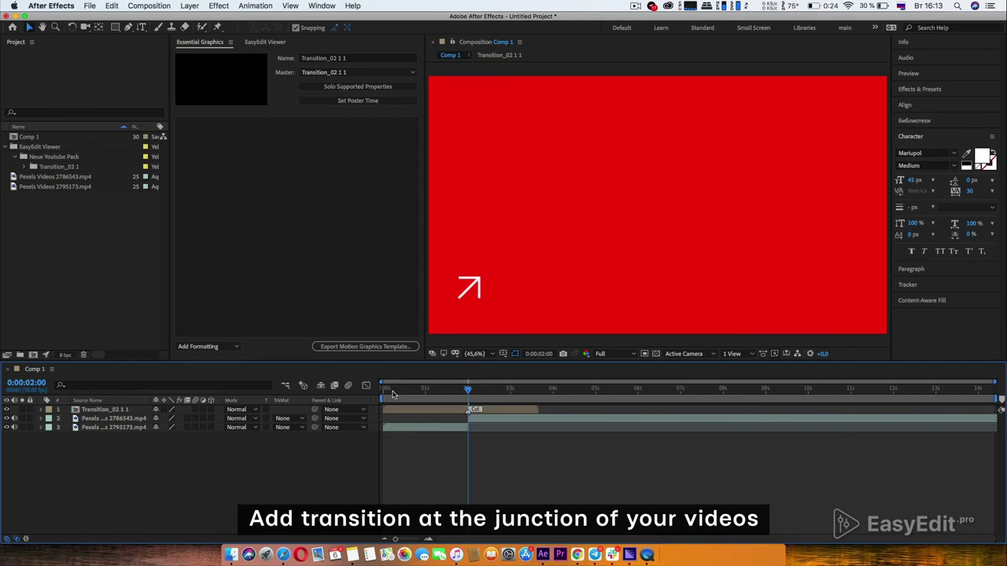
click(383, 392)
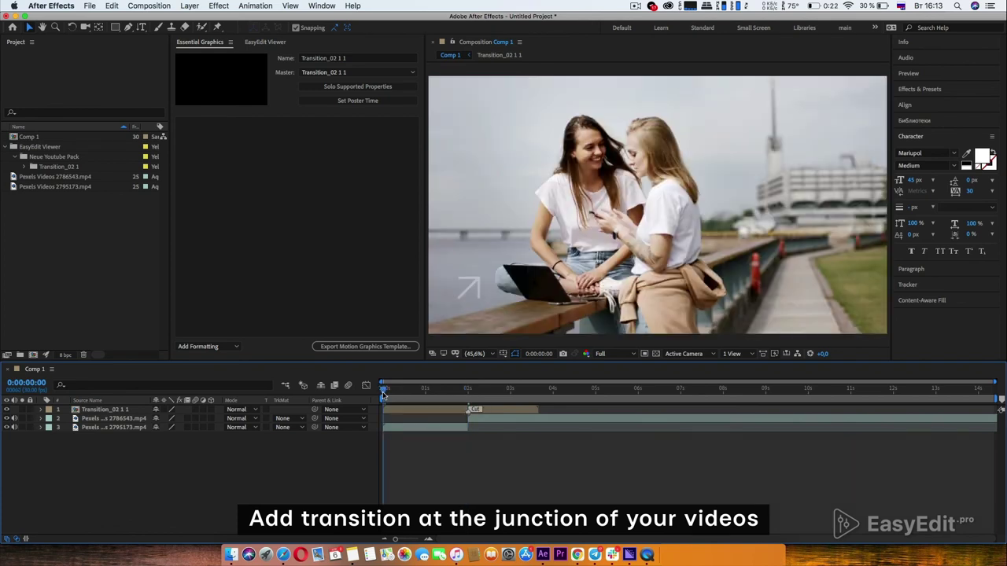
key(space)
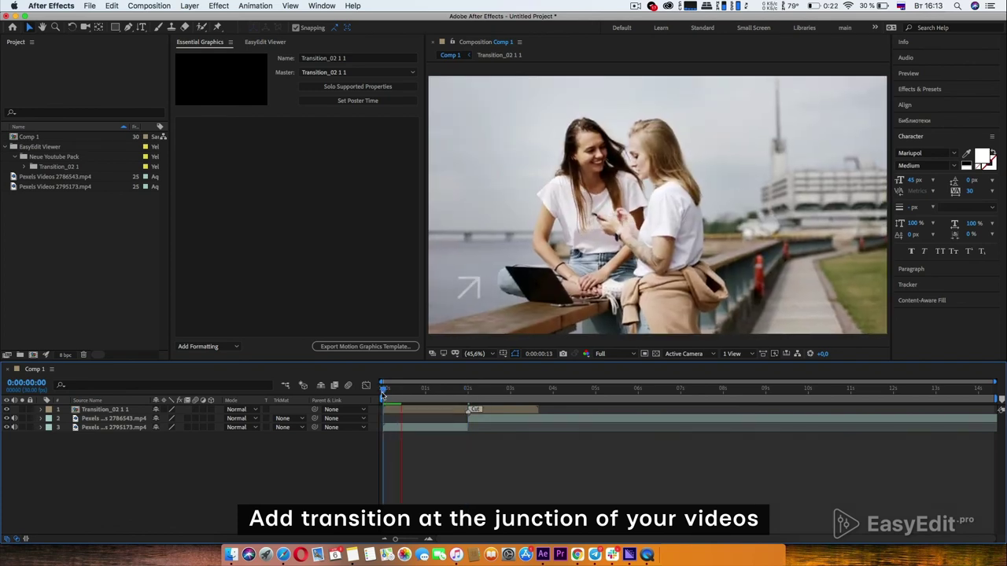